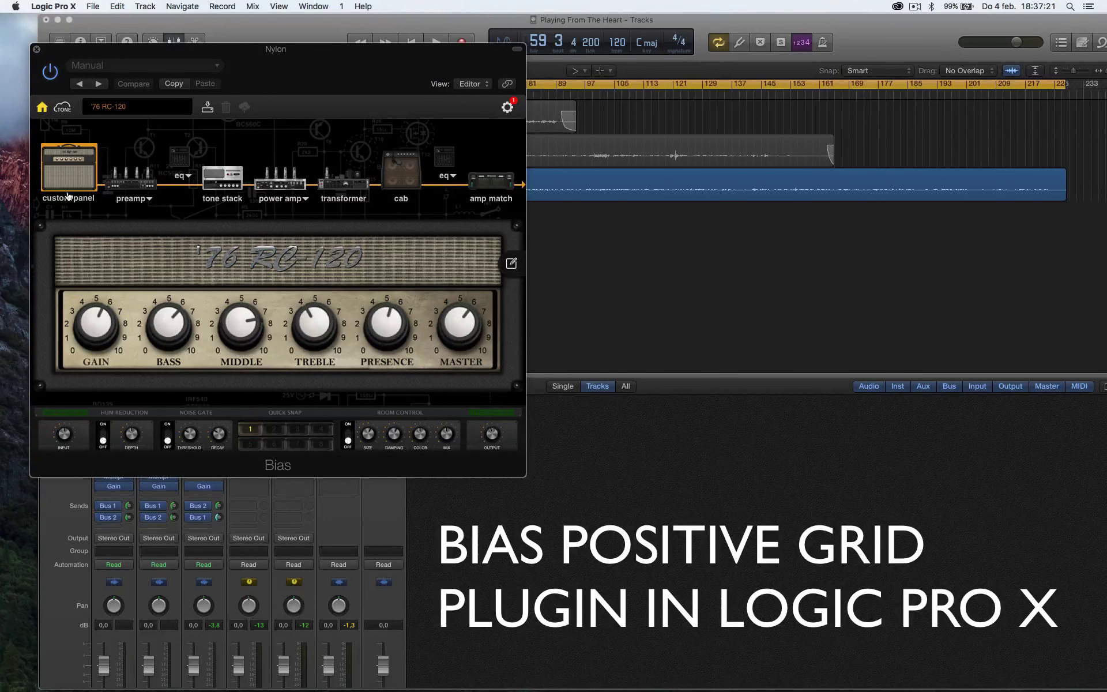
Step: Examine the plugin's version and licence details in the app information settings
{"action": "left_click", "coordinate": [508, 108]}
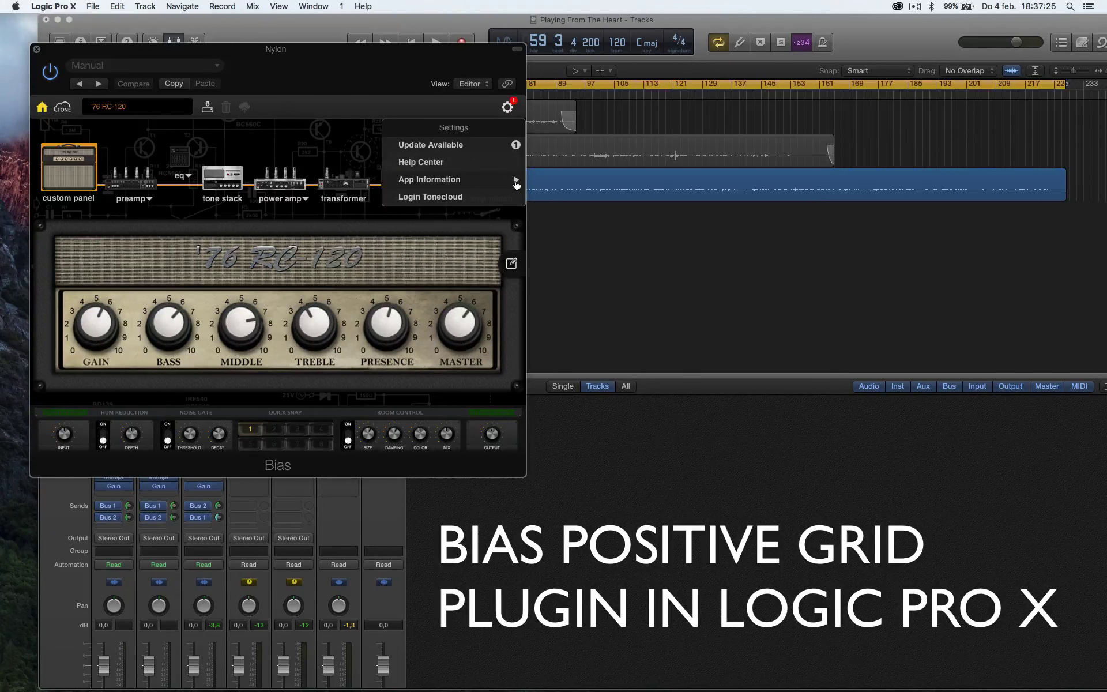
{"action": "left_click", "coordinate": [516, 183]}
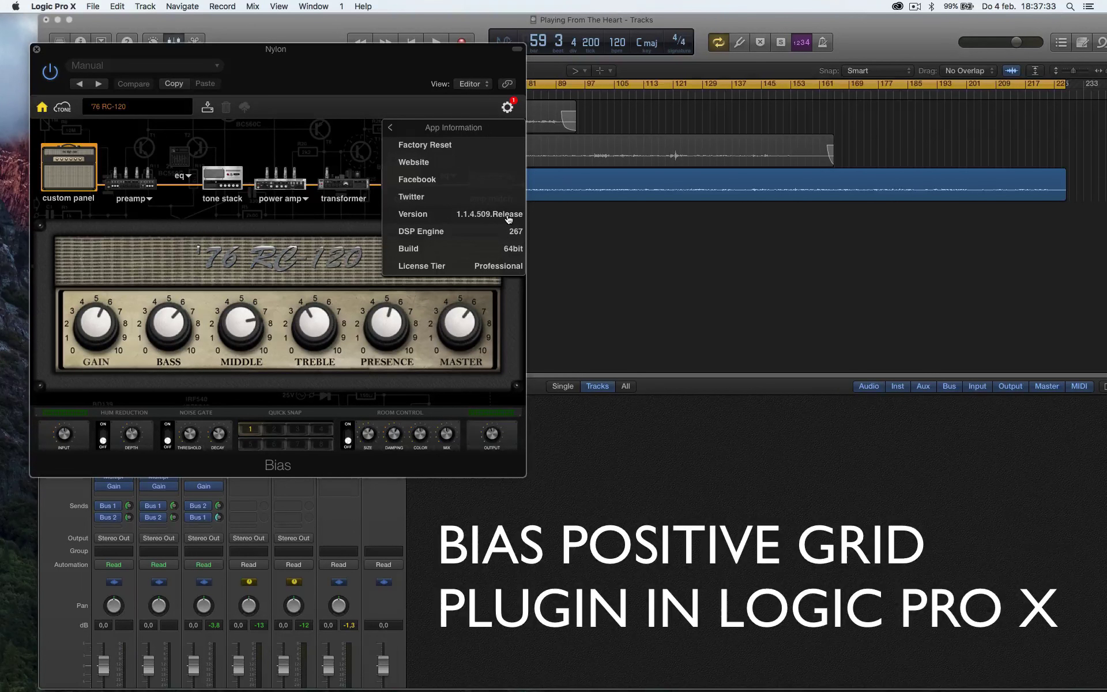
{"action": "left_click", "coordinate": [395, 114]}
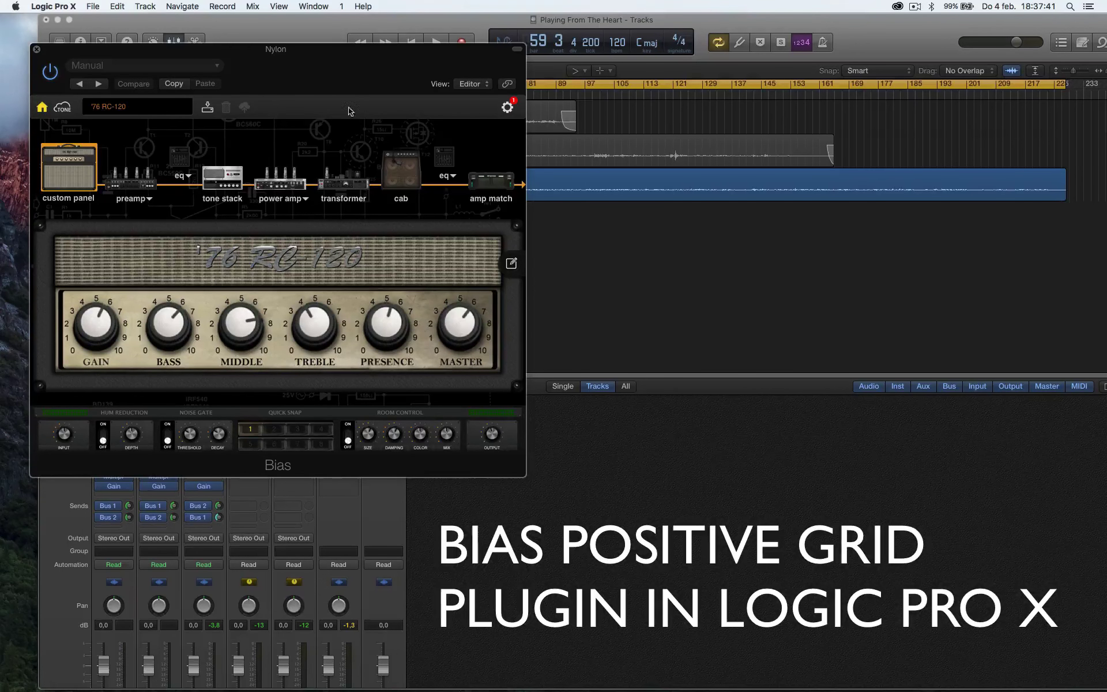
Step: Switch the preamp to the Glassy model and look over its stage one and stage two tube options
{"action": "left_click", "coordinate": [148, 200]}
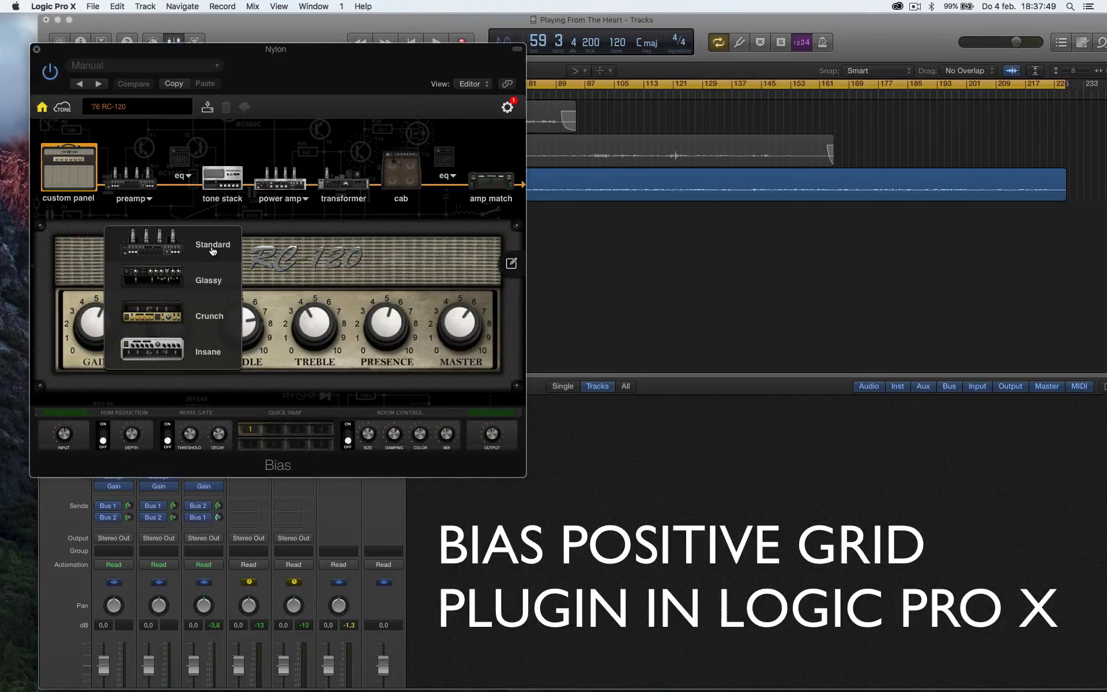
{"action": "left_click", "coordinate": [206, 288]}
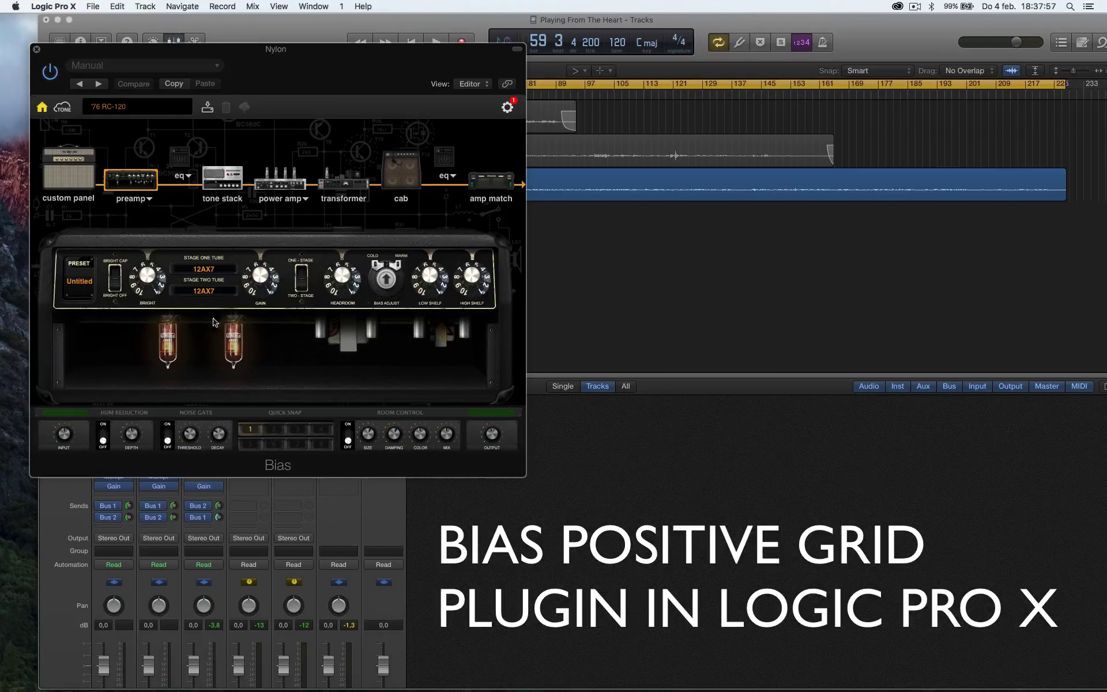
{"action": "left_click", "coordinate": [215, 270]}
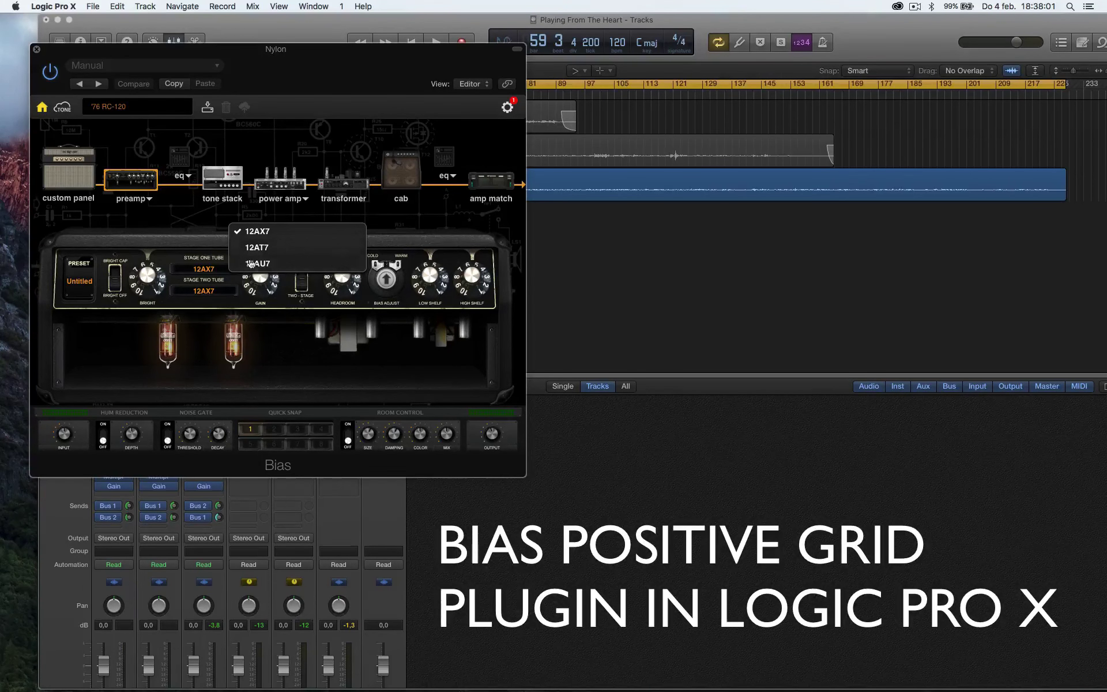
{"action": "left_click", "coordinate": [207, 293]}
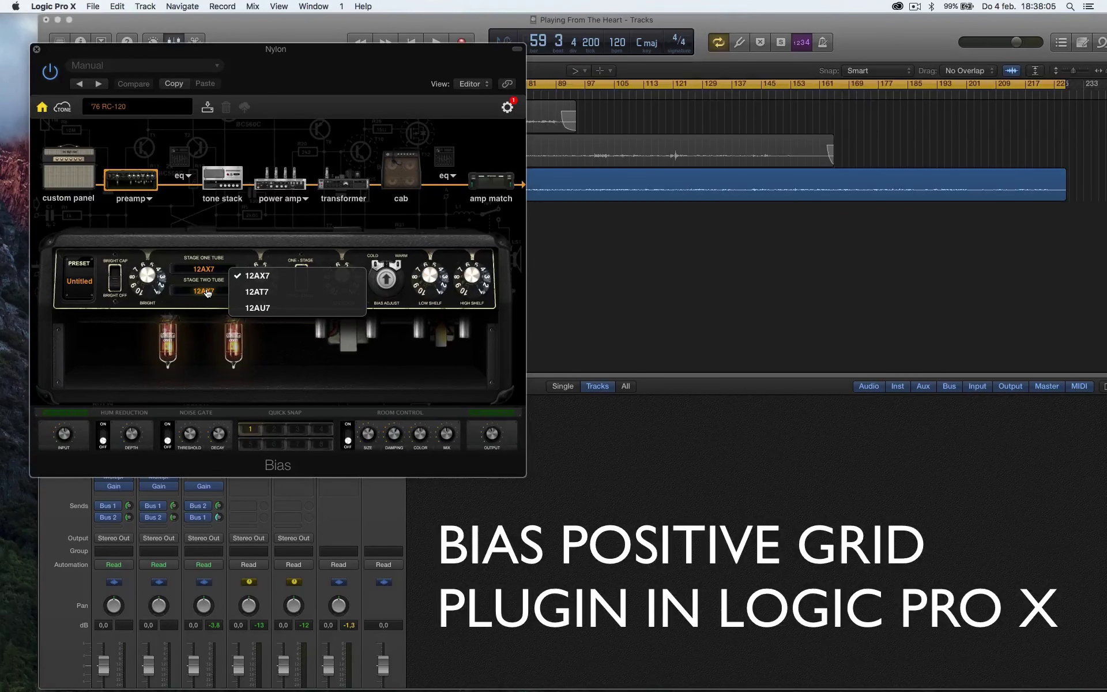
{"action": "left_click", "coordinate": [208, 293]}
{"action": "left_click", "coordinate": [208, 293]}
{"action": "left_click", "coordinate": [209, 294]}
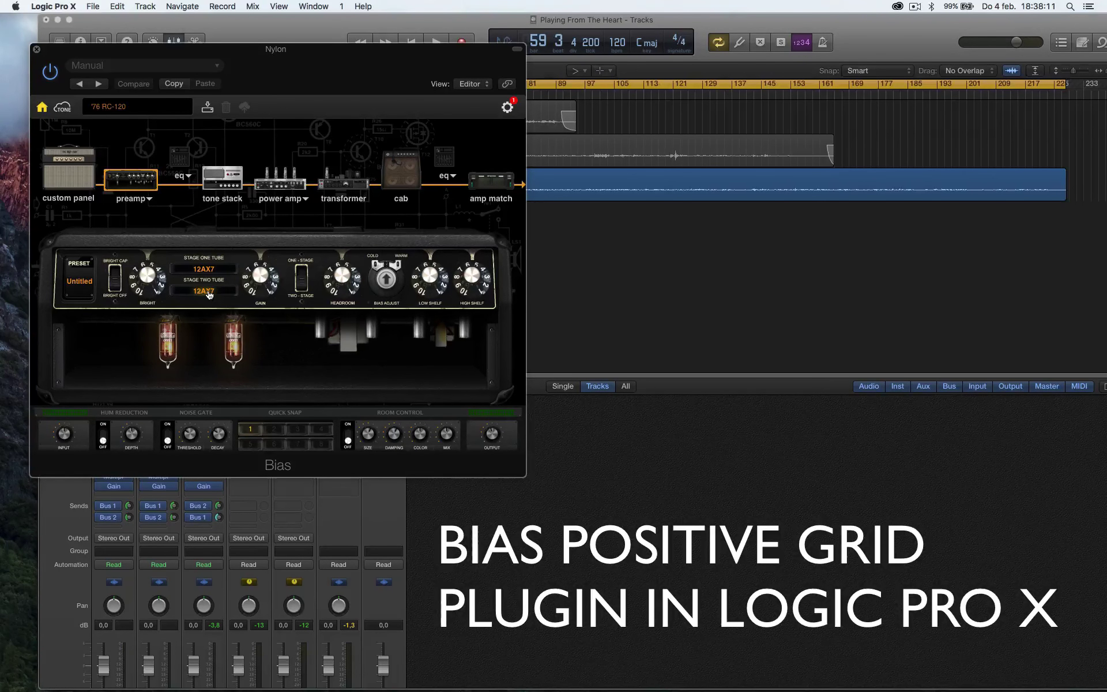
Step: Try the preamp's one-stage/two-stage switch
{"action": "left_click", "coordinate": [302, 288]}
{"action": "left_click", "coordinate": [300, 283]}
{"action": "left_click", "coordinate": [302, 275]}
Step: Set the EQ slot between the preamp and the tone stack to the Equalizer type
{"action": "left_click", "coordinate": [190, 177]}
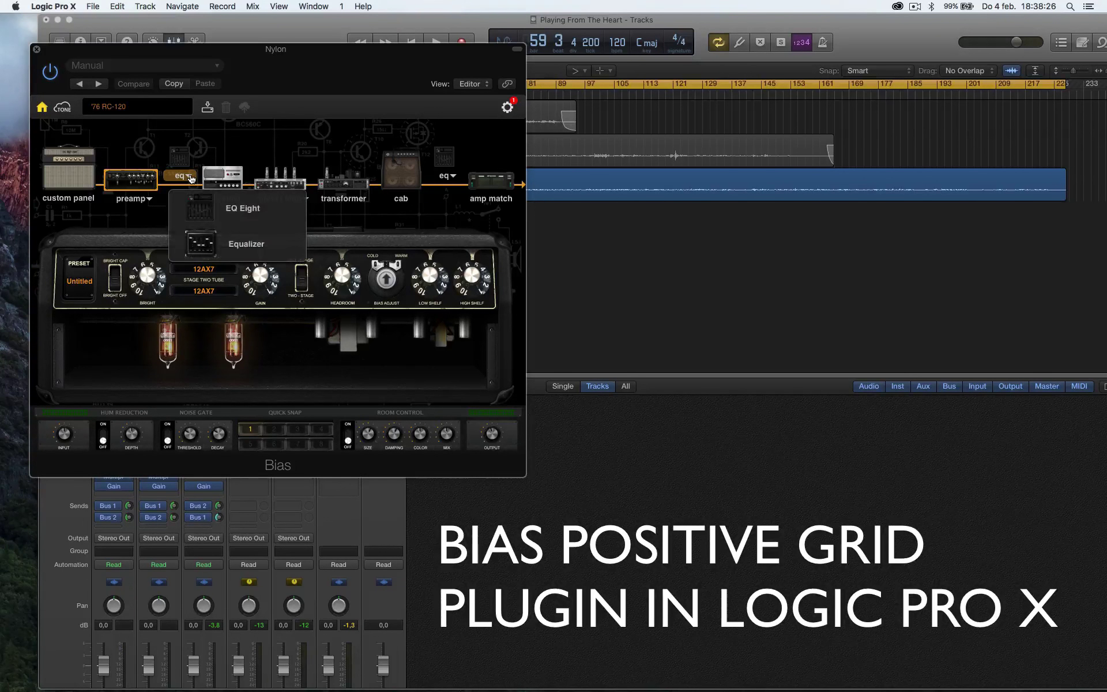
{"action": "left_click", "coordinate": [255, 247]}
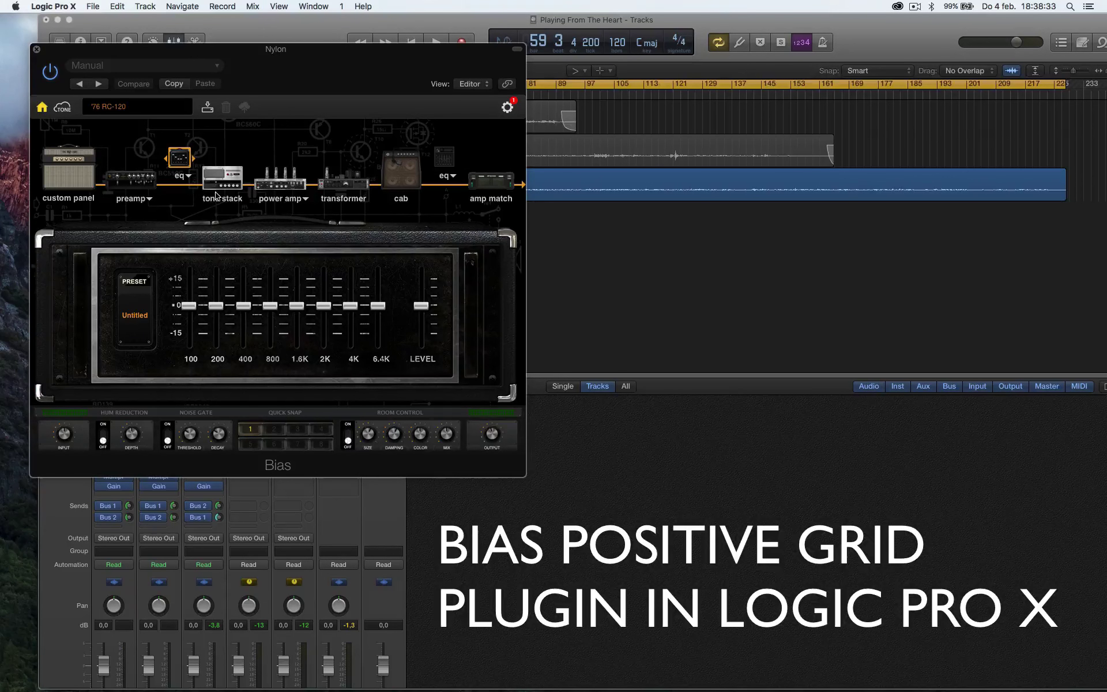
Step: Show the tone stack and look over its available topologies
{"action": "left_click", "coordinate": [219, 181]}
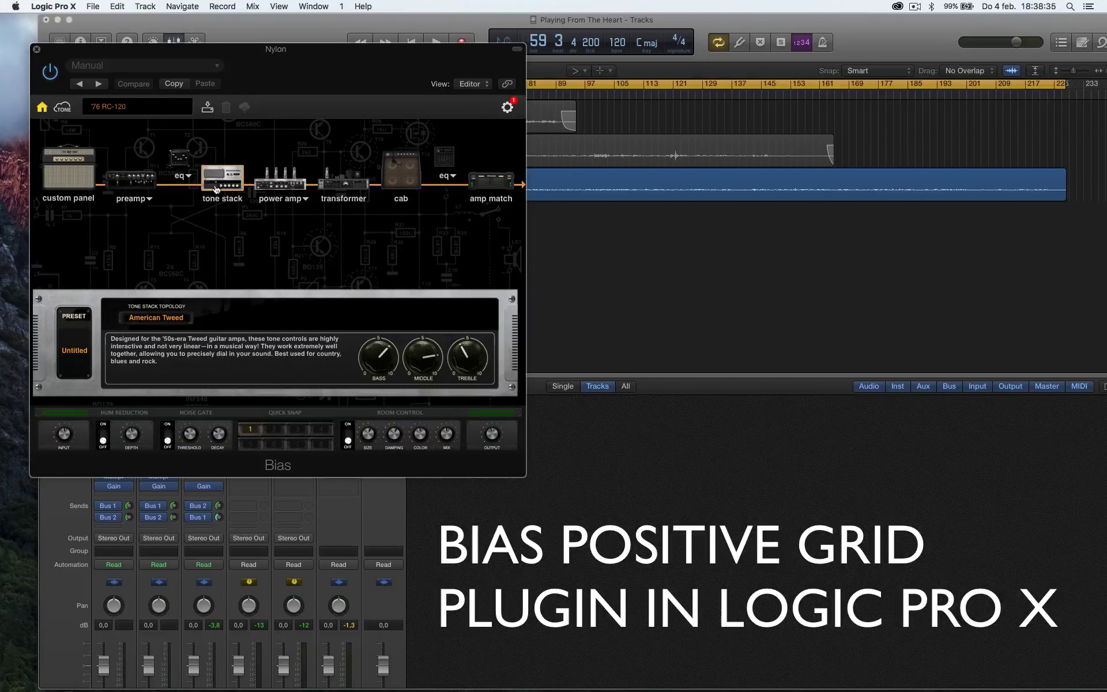
{"action": "left_click", "coordinate": [172, 323]}
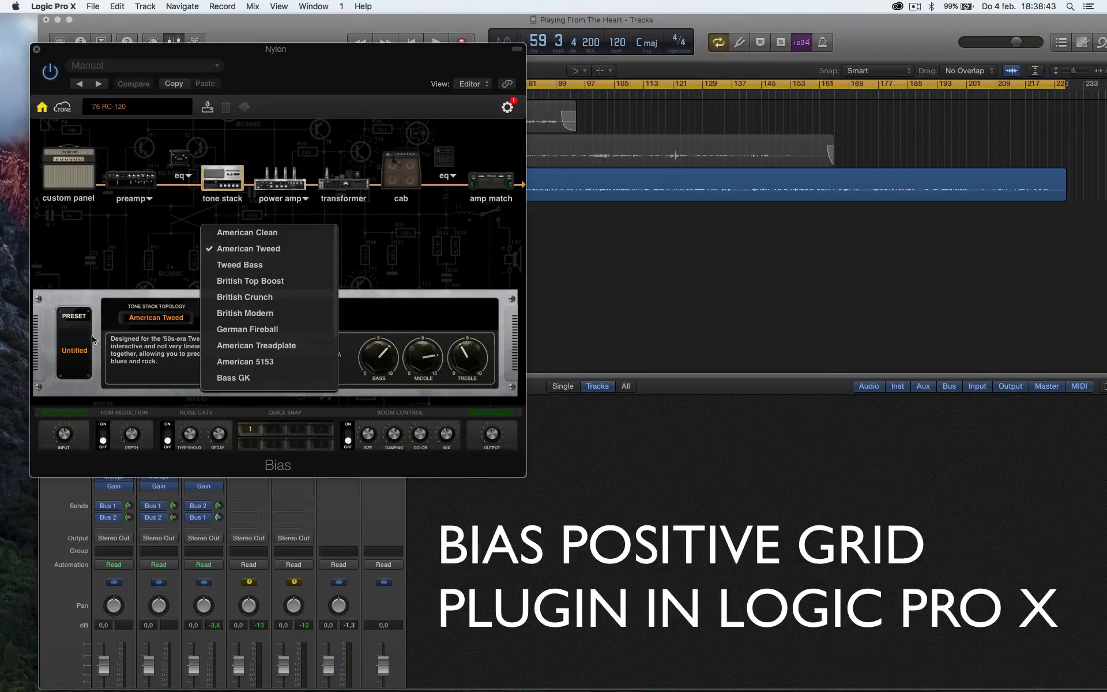
{"action": "left_click", "coordinate": [132, 296]}
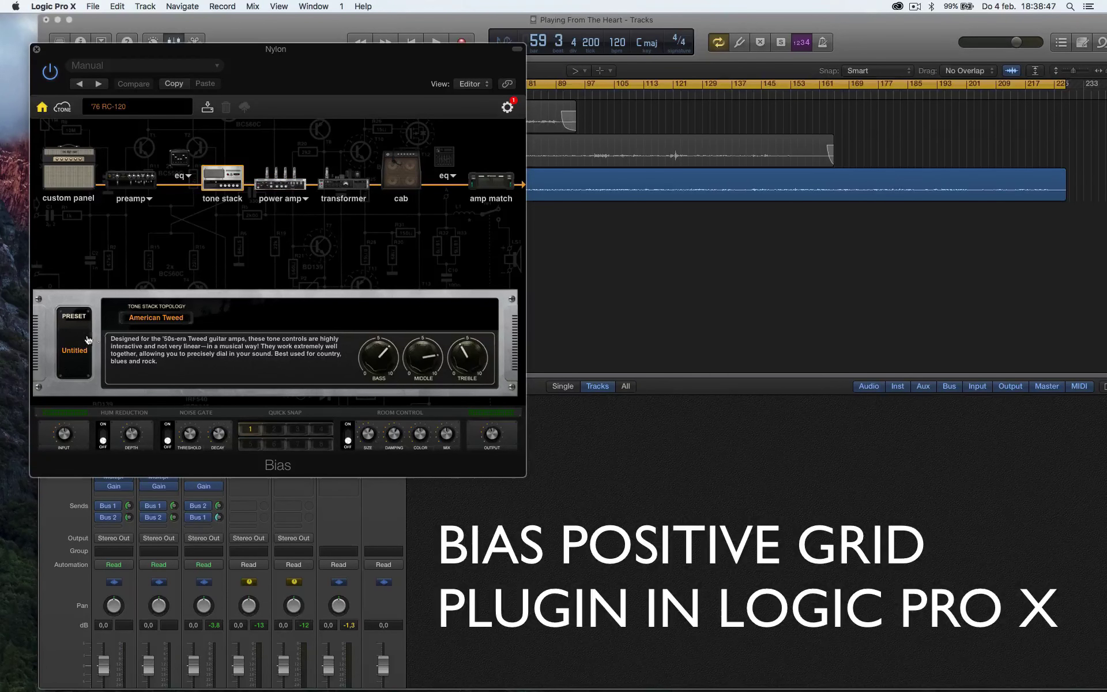
Step: Show the power amp and look over its power stage tube options
{"action": "left_click", "coordinate": [264, 183]}
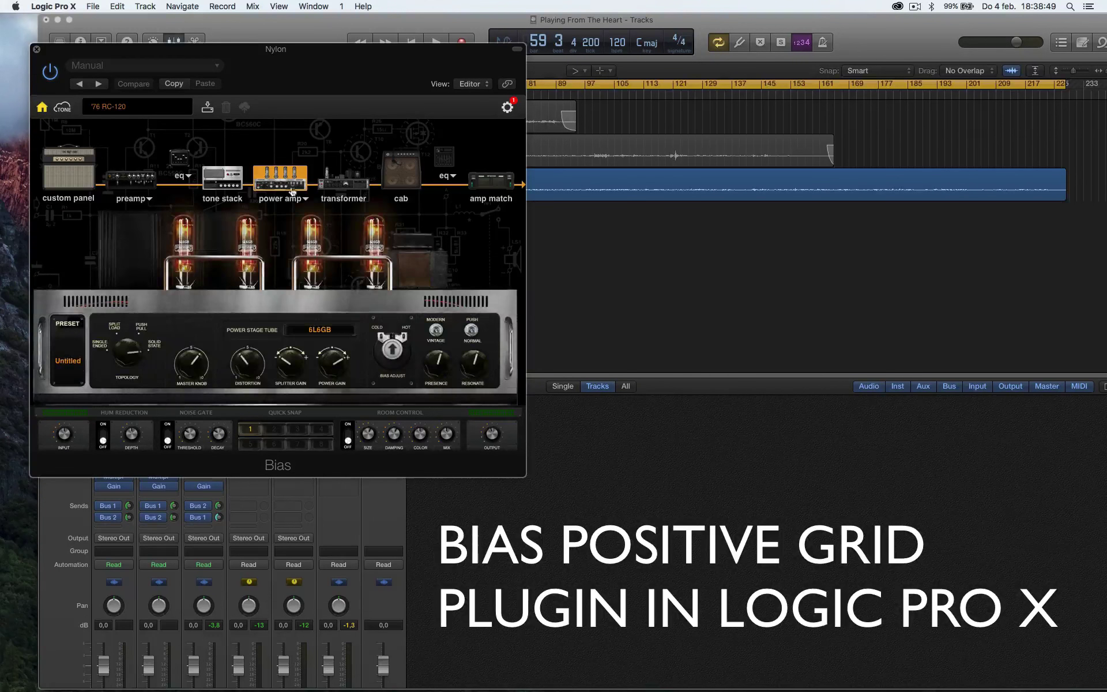
{"action": "left_click", "coordinate": [306, 332]}
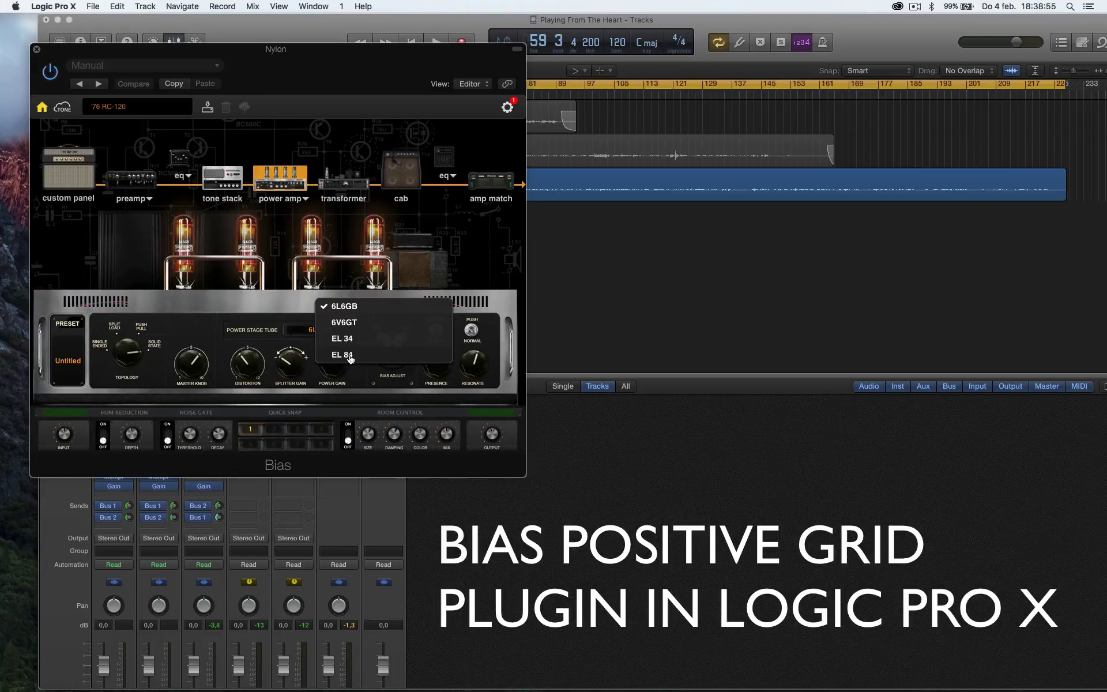
{"action": "left_click", "coordinate": [304, 199]}
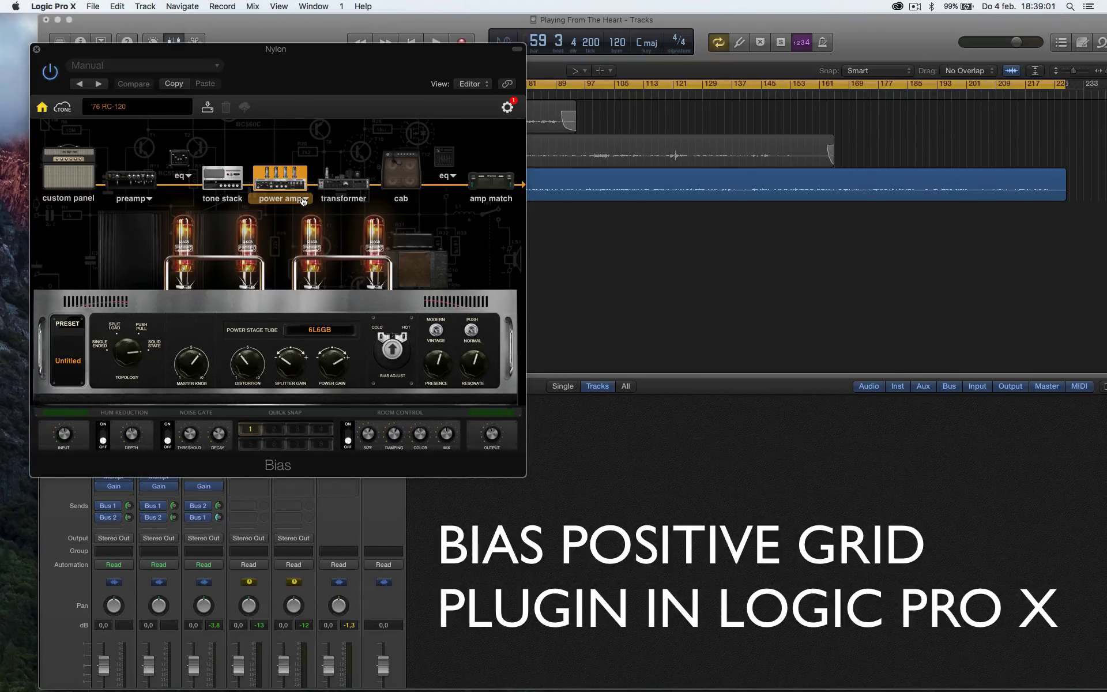
Step: Switch the power amp to the Glassy model and look over its power stage tube options
{"action": "left_click", "coordinate": [303, 201]}
{"action": "left_click", "coordinate": [354, 284]}
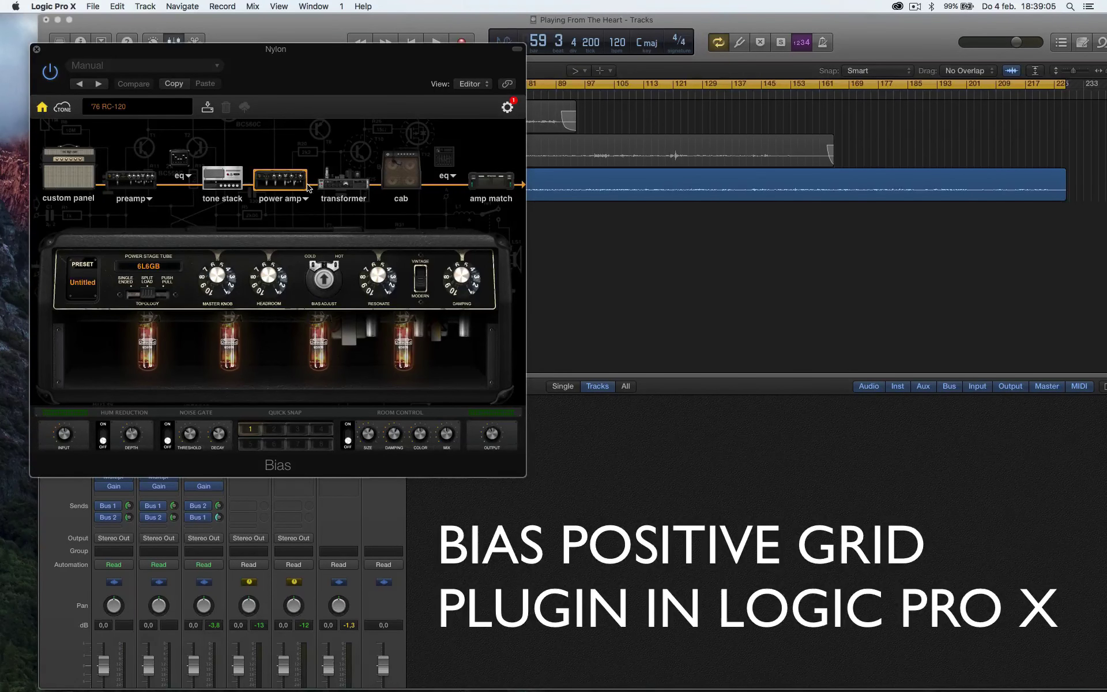
{"action": "left_click", "coordinate": [173, 269]}
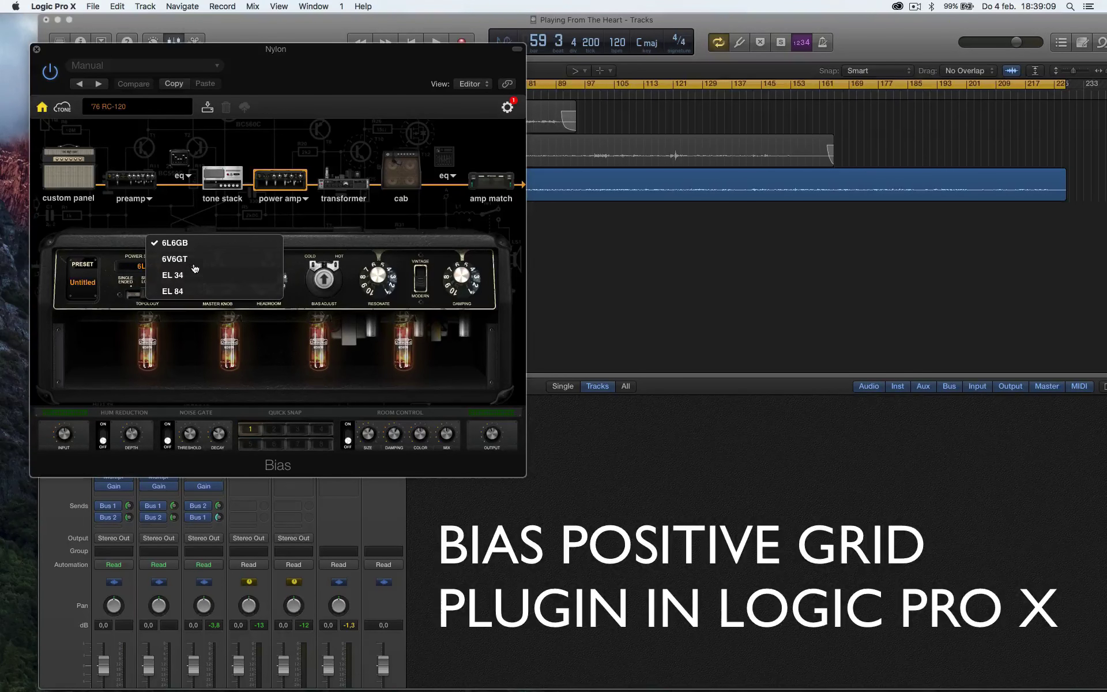
{"action": "left_click", "coordinate": [304, 202]}
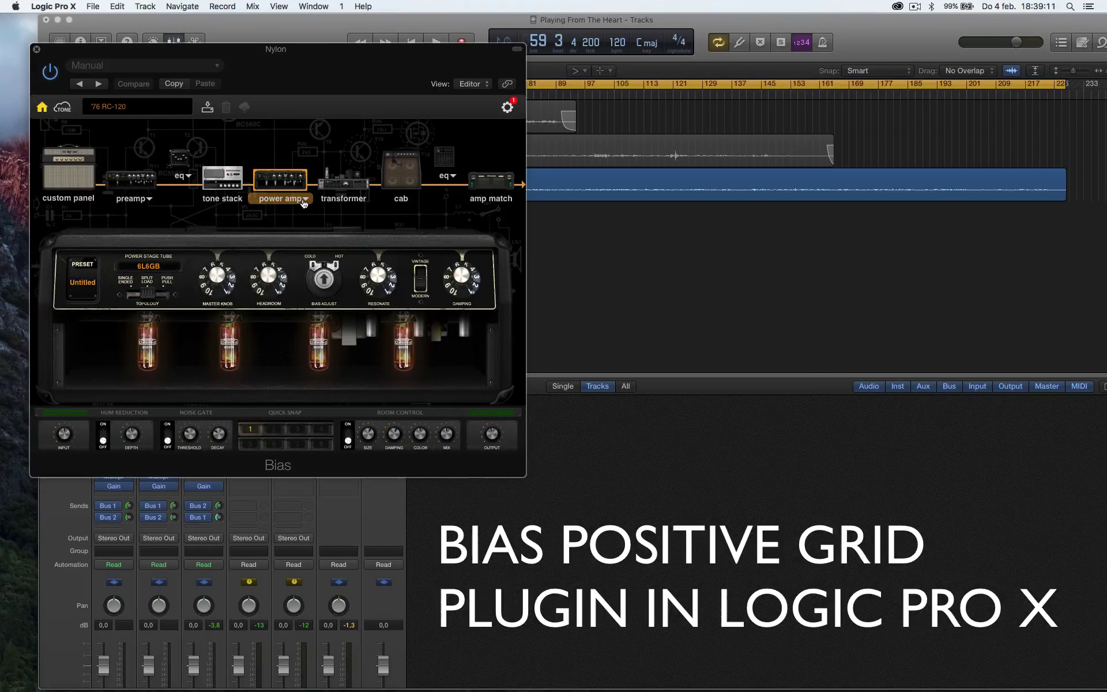
Step: Switch the power amp to the Crunch model and review the tube choices for its power stage
{"action": "left_click", "coordinate": [304, 201]}
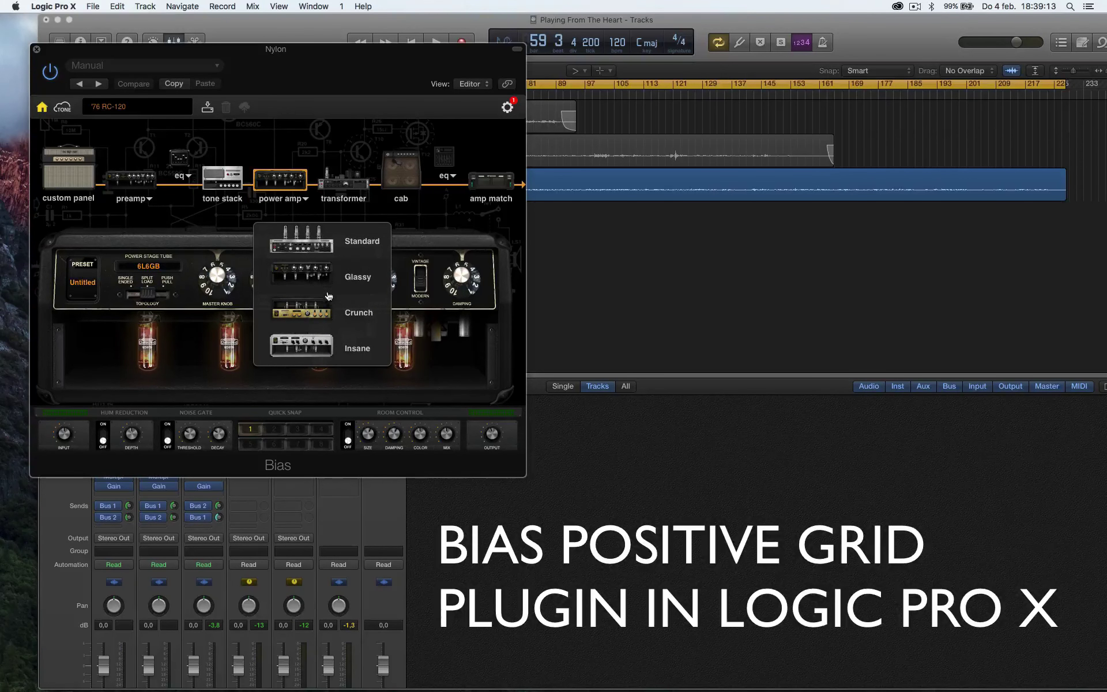
{"action": "left_click", "coordinate": [328, 315]}
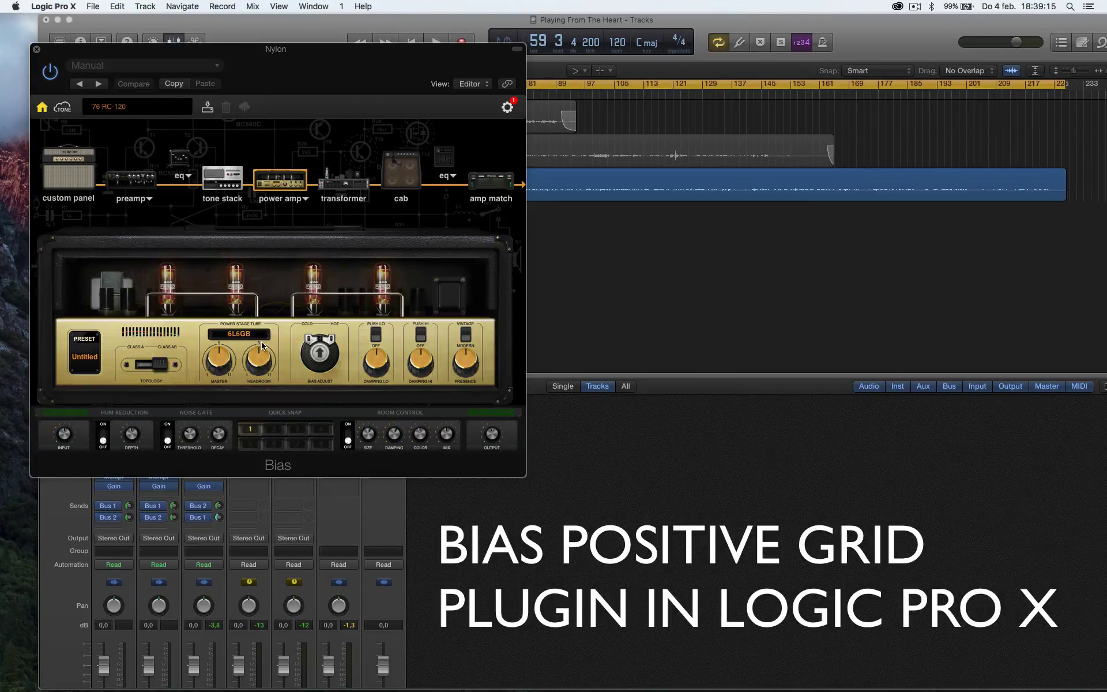
{"action": "left_click", "coordinate": [241, 335]}
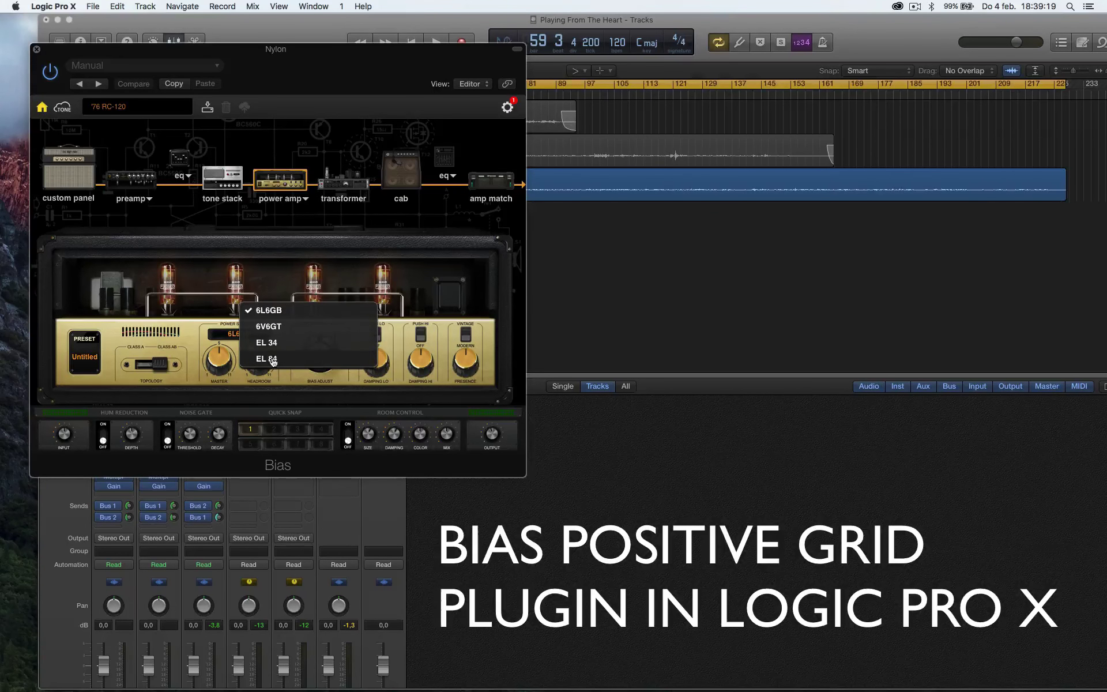
{"action": "left_click", "coordinate": [306, 203]}
Step: Switch the power amp to the Insane model and review its output stage and phase stage tube options
{"action": "left_click", "coordinate": [306, 201]}
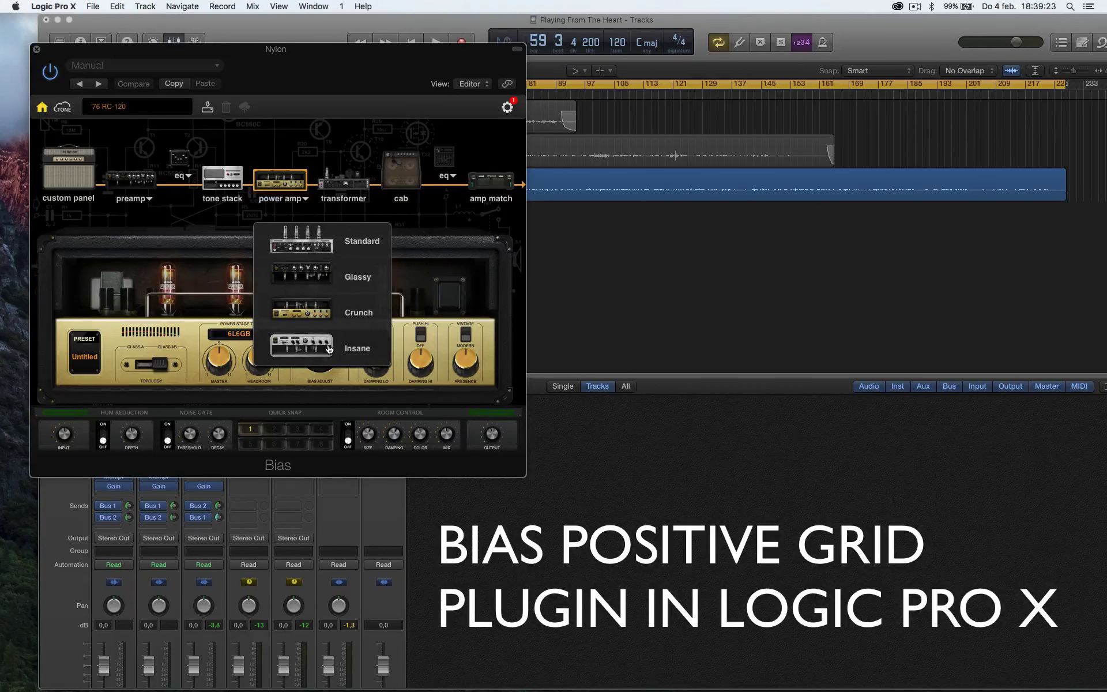
{"action": "left_click", "coordinate": [354, 348]}
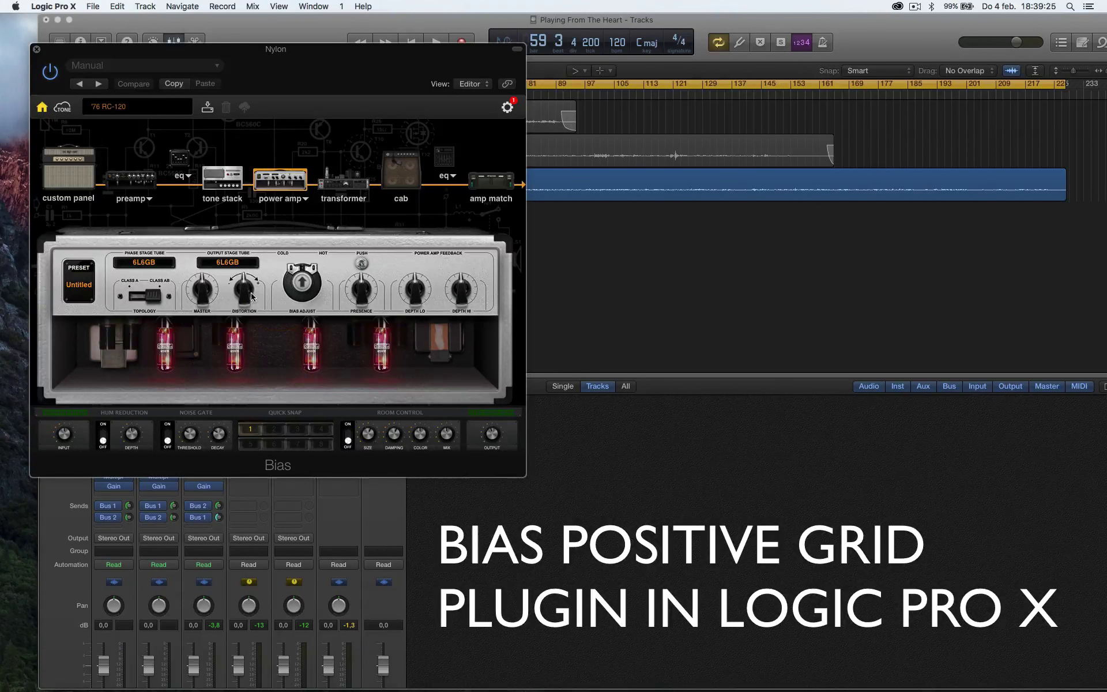
{"action": "left_click", "coordinate": [241, 267]}
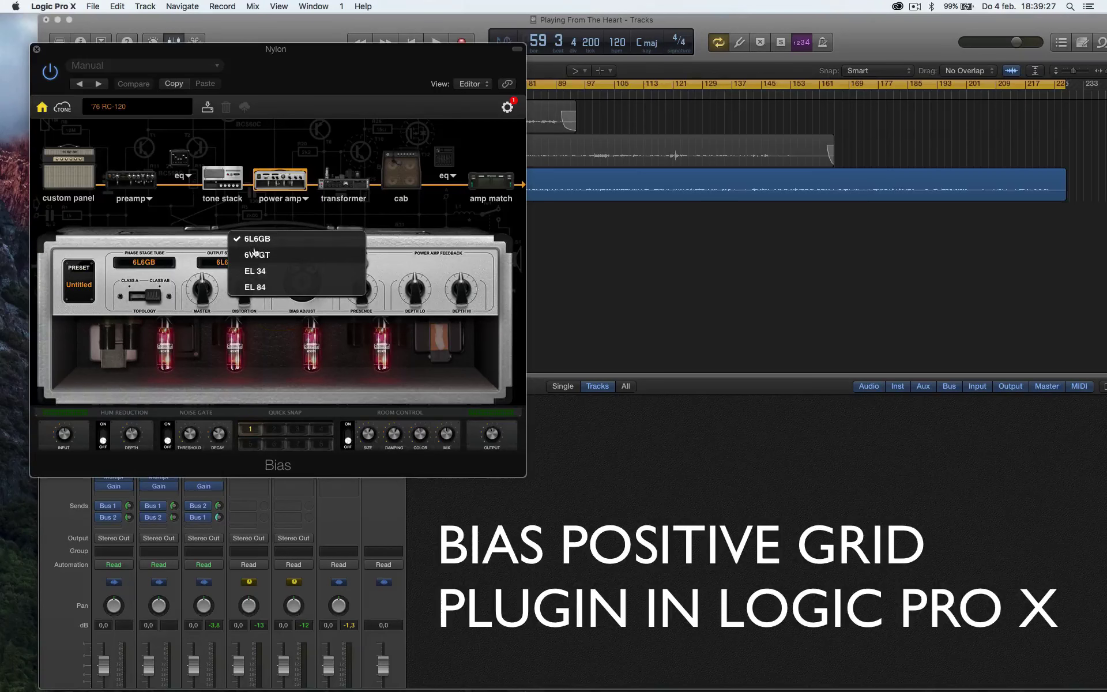
{"action": "left_click", "coordinate": [163, 263]}
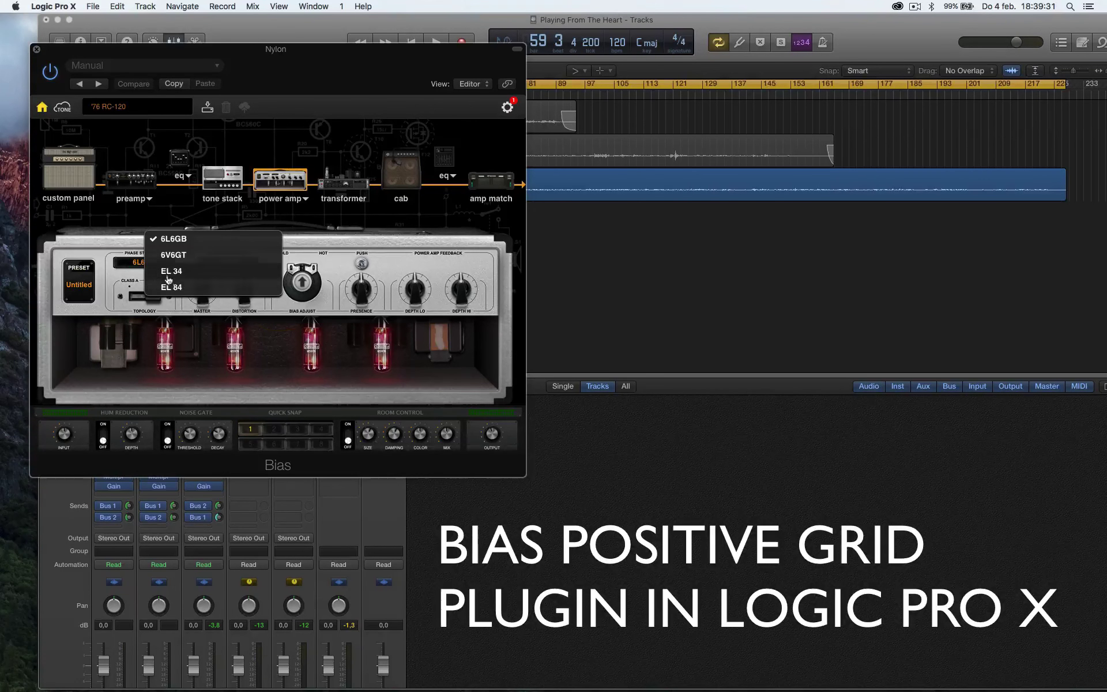
{"action": "left_click", "coordinate": [139, 268]}
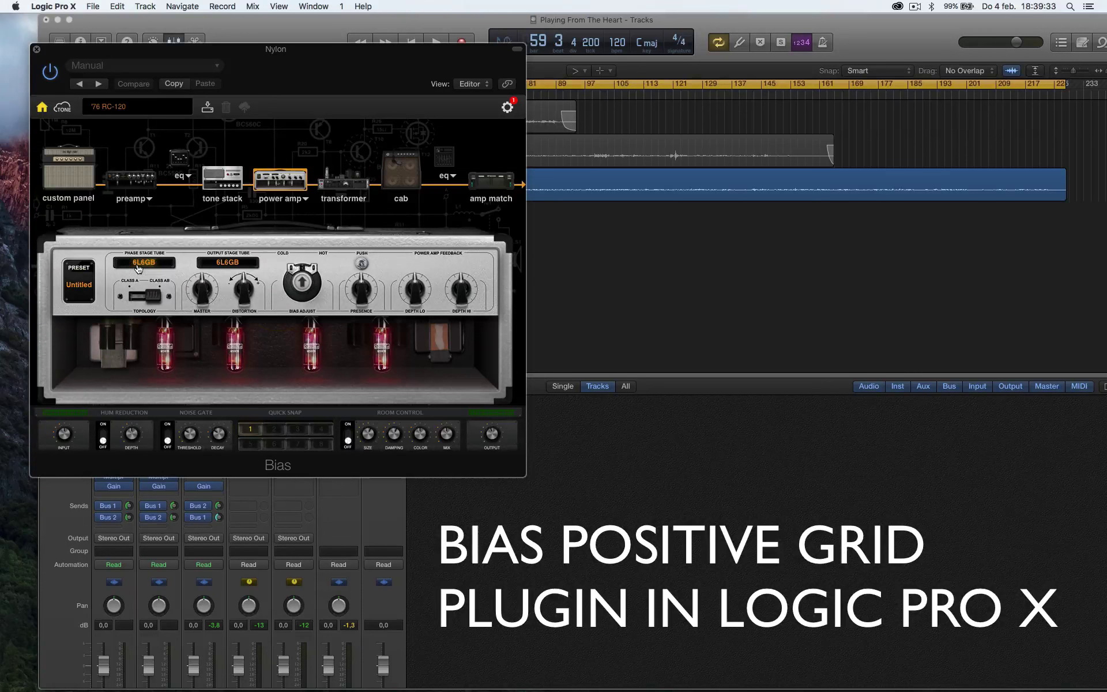
Step: Try the 5Y3GT rectifier tube in the transformer section, then return the tube type to GZ 34
{"action": "left_click", "coordinate": [344, 184]}
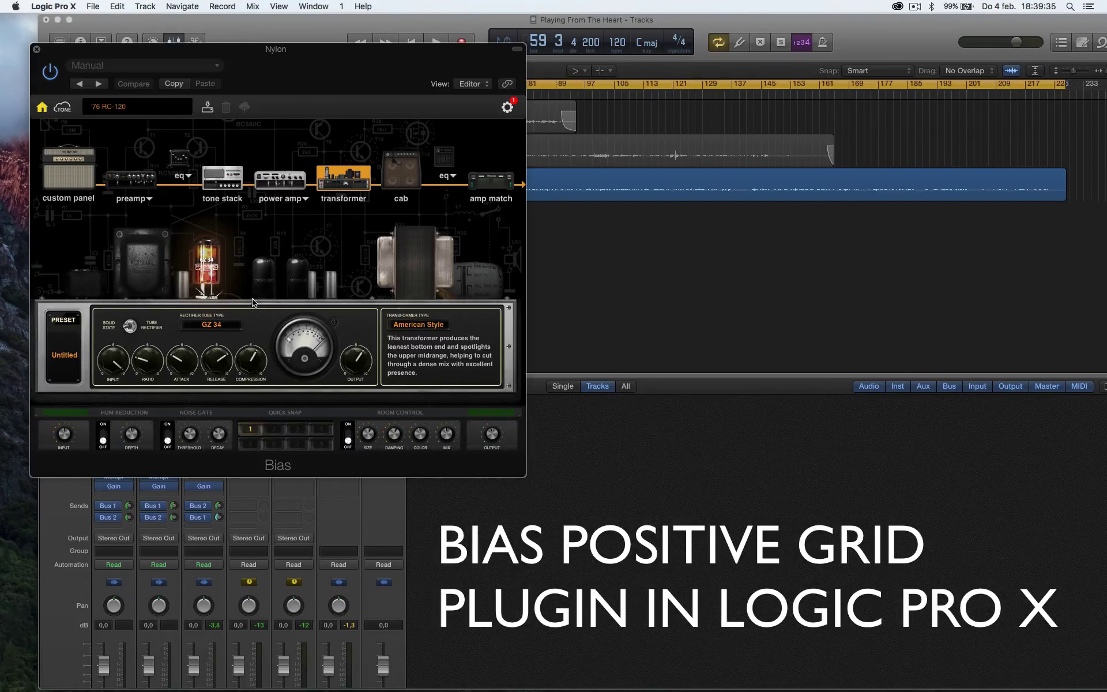
{"action": "left_click", "coordinate": [229, 327]}
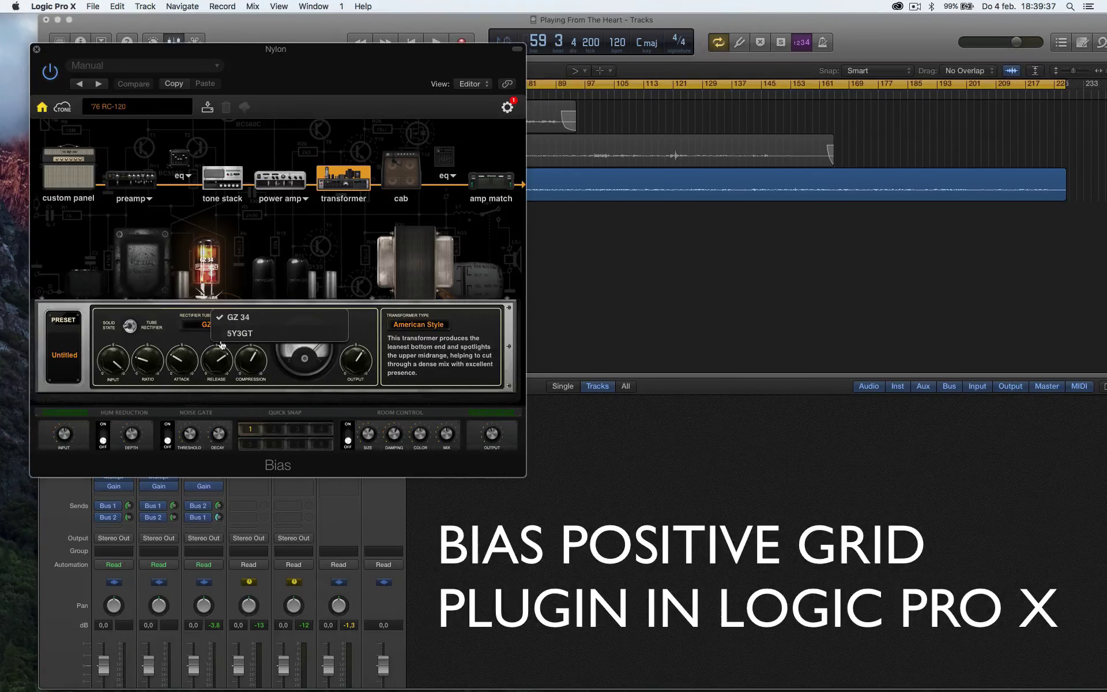
{"action": "left_click", "coordinate": [224, 335]}
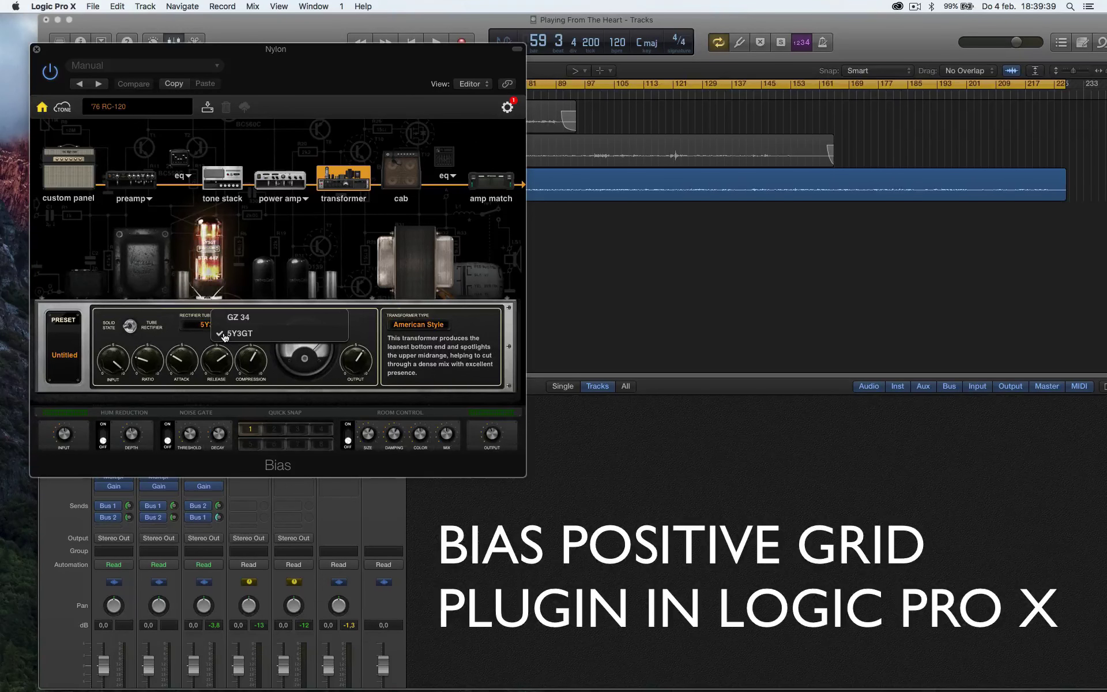
{"action": "left_click", "coordinate": [233, 318]}
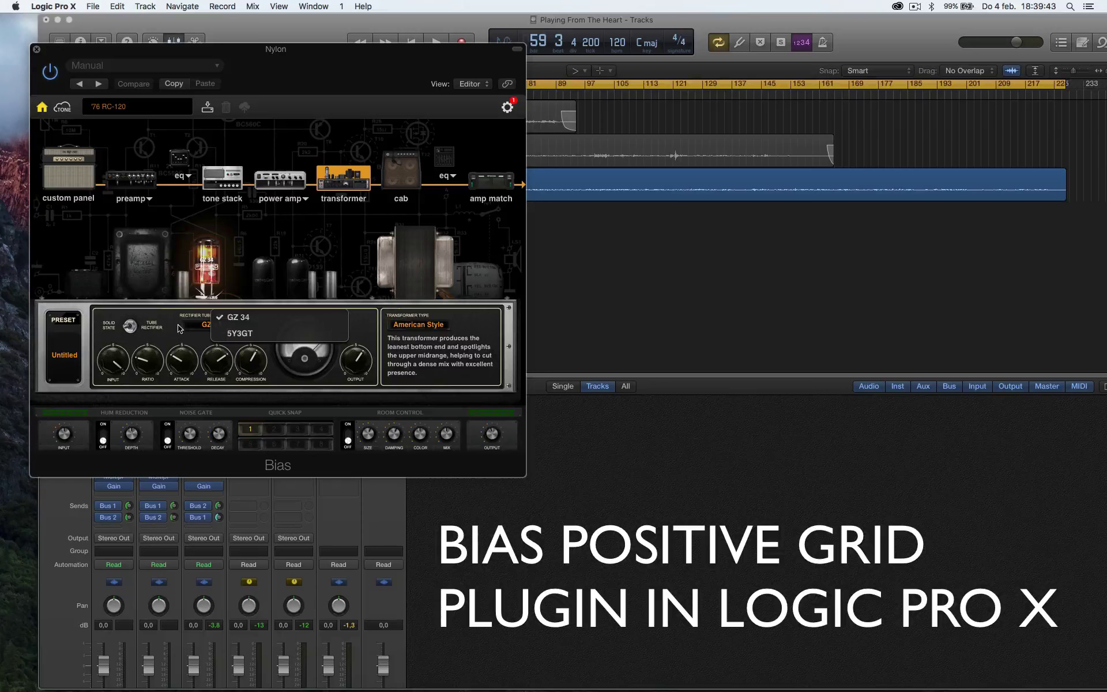
{"action": "left_click", "coordinate": [195, 327]}
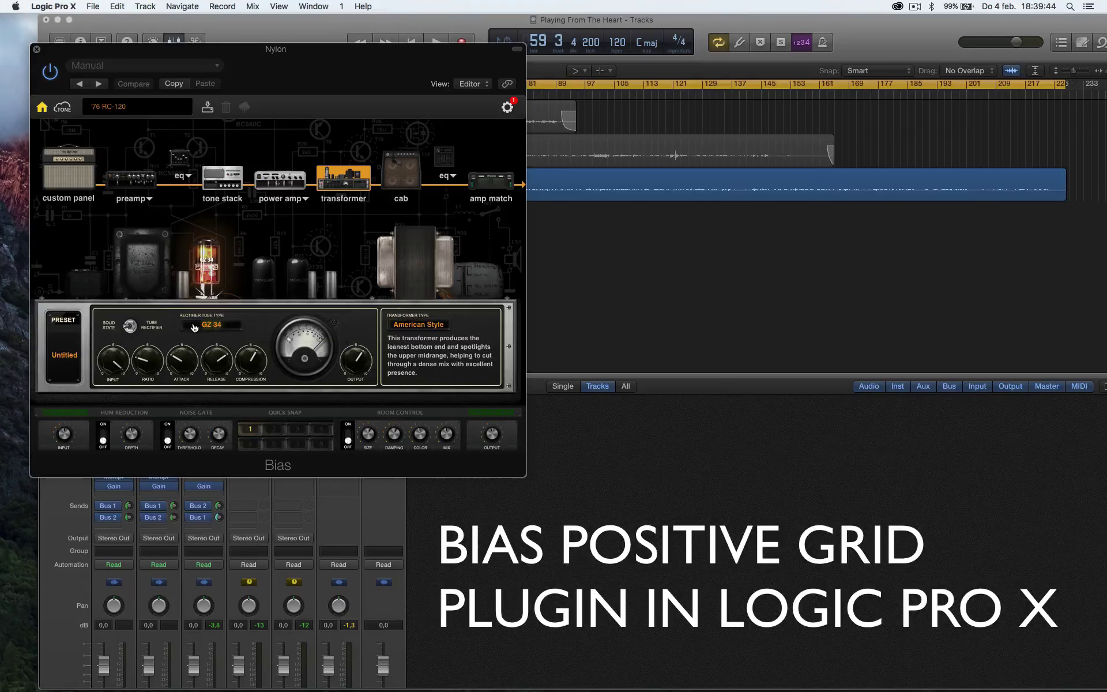
Step: Set the cab's cabinet model to 1x12 Black Lux
{"action": "left_click", "coordinate": [399, 176]}
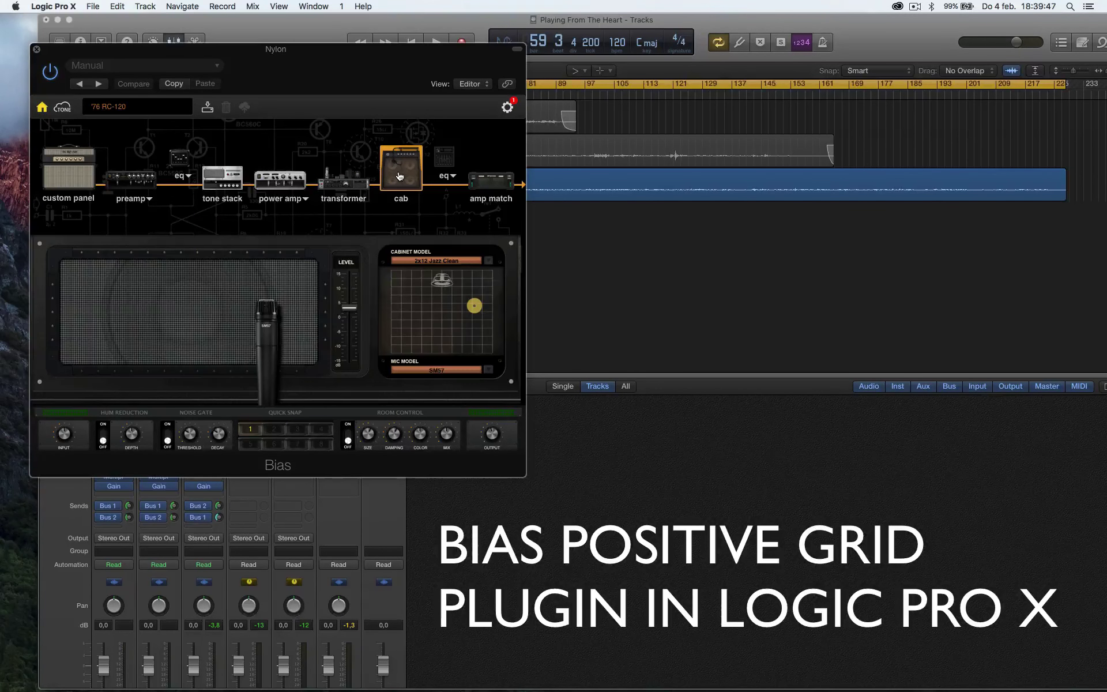
{"action": "left_click", "coordinate": [462, 268]}
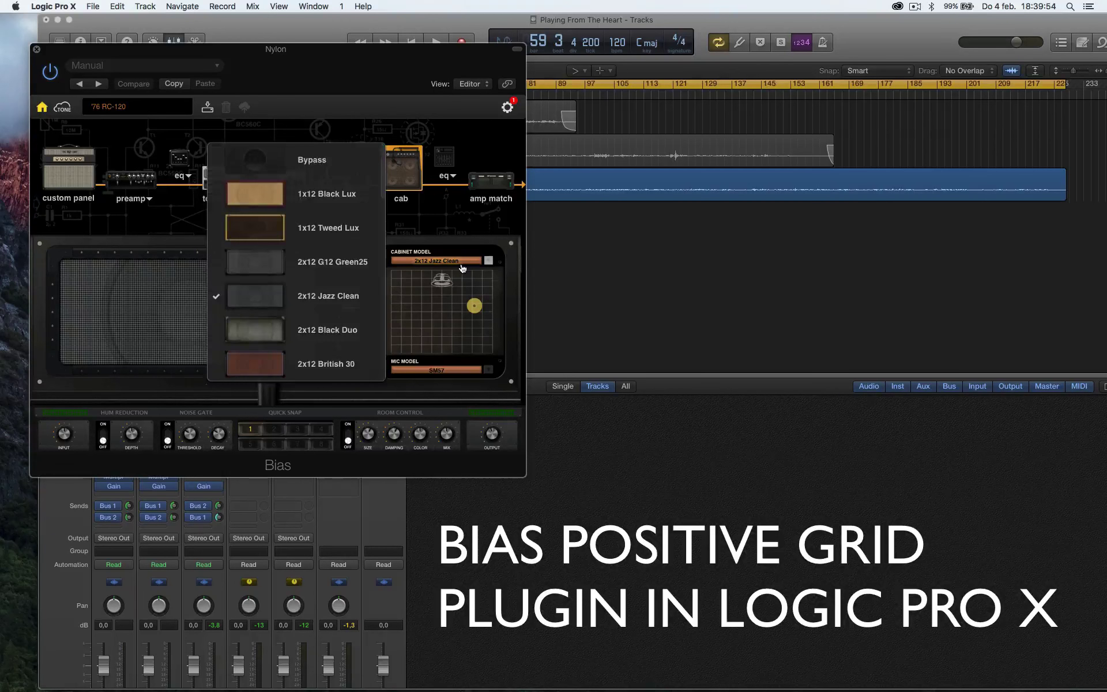
{"action": "left_click", "coordinate": [328, 199]}
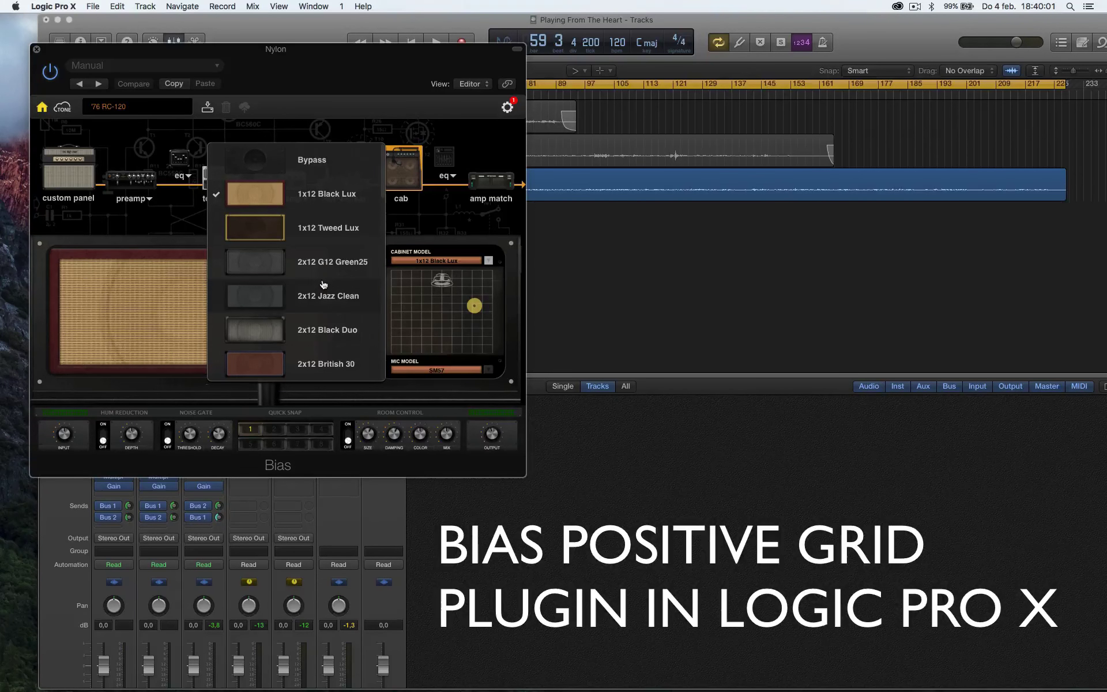
Step: Set the cab's cabinet model to 2x12 G12 Green25 and dismiss the list of cabinet choices
{"action": "left_click", "coordinate": [355, 275]}
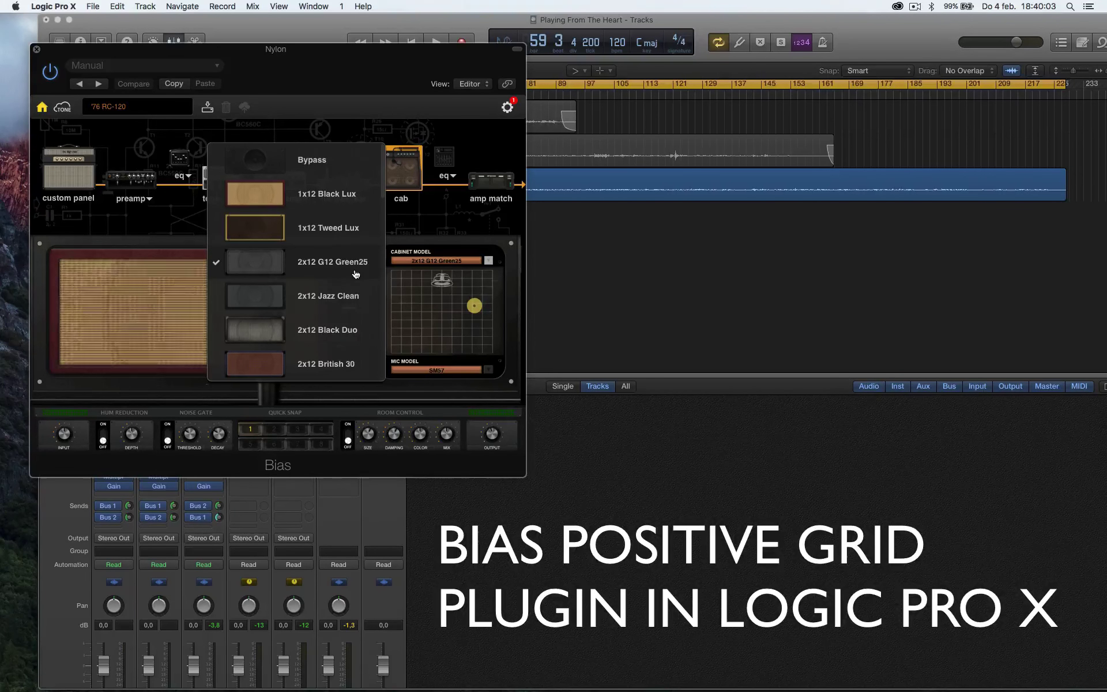
{"action": "left_click", "coordinate": [161, 260]}
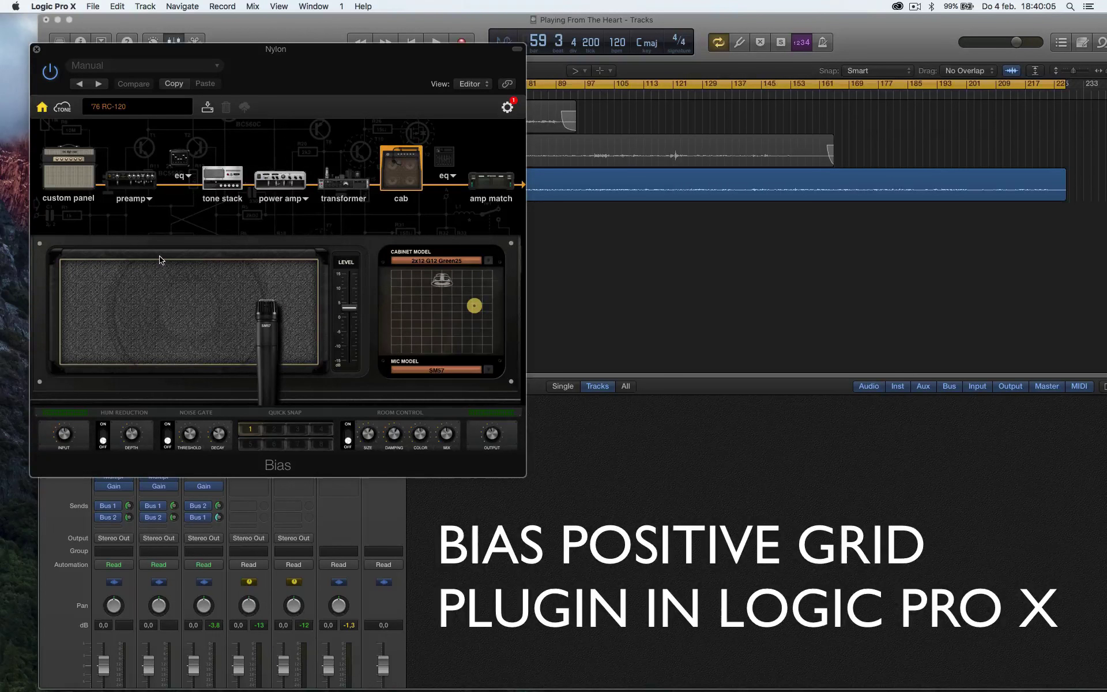
Step: Try the C414 as the cab's mic model, and return the mic to the SM57
{"action": "left_click", "coordinate": [478, 371]}
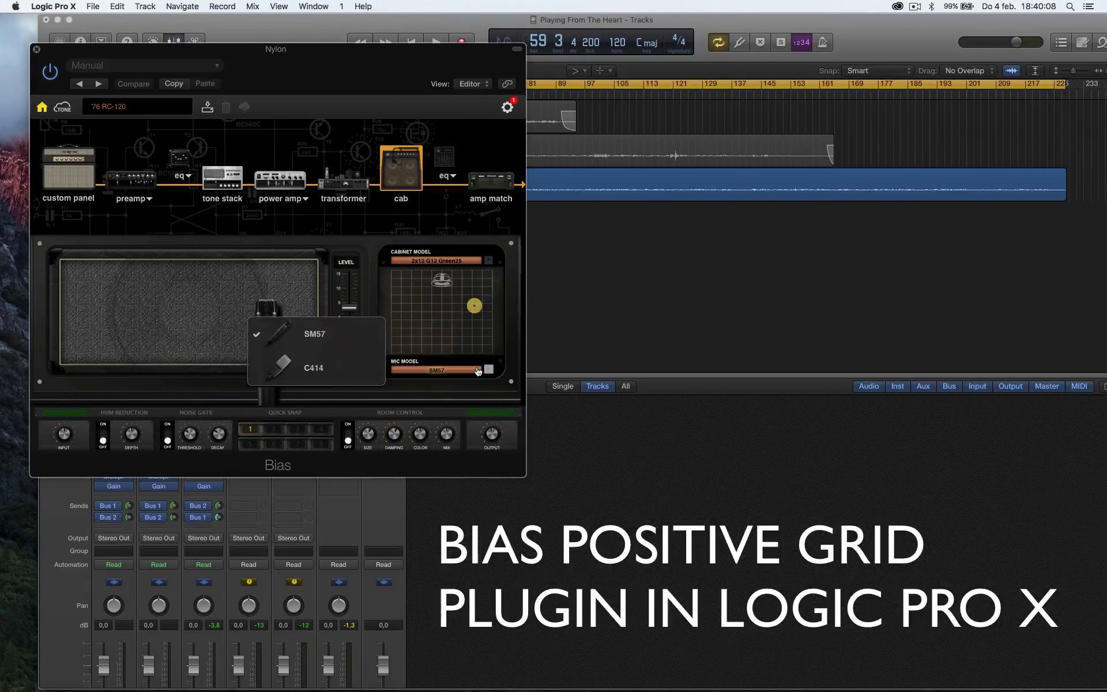
{"action": "left_click", "coordinate": [298, 377]}
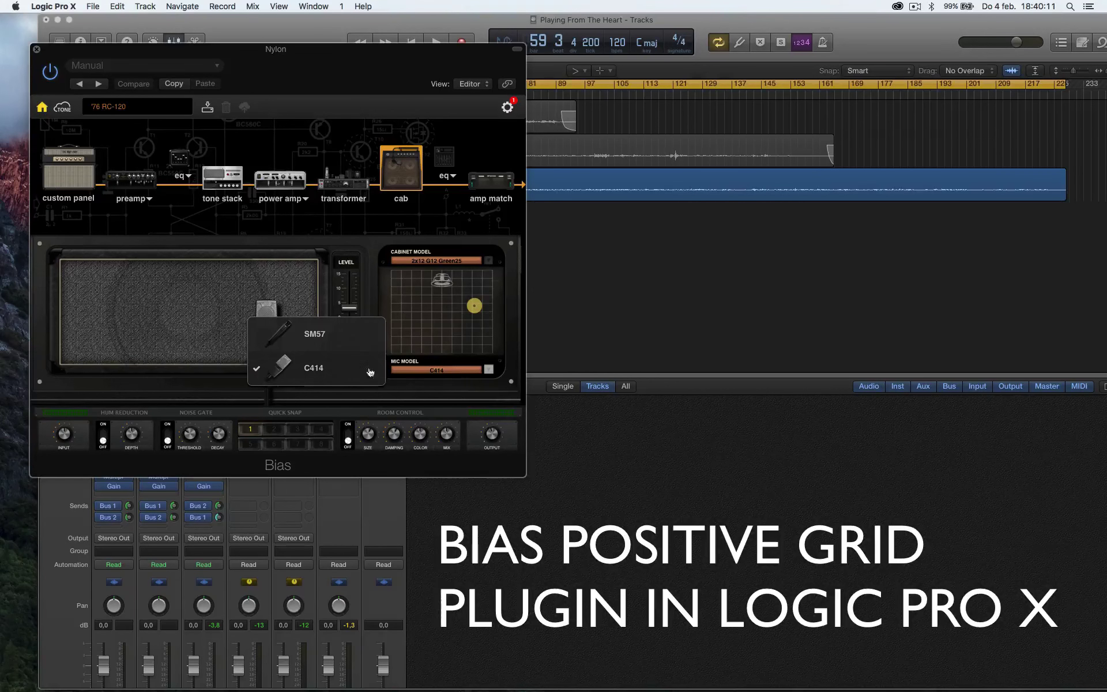
{"action": "left_click", "coordinate": [446, 376]}
{"action": "left_click", "coordinate": [334, 338]}
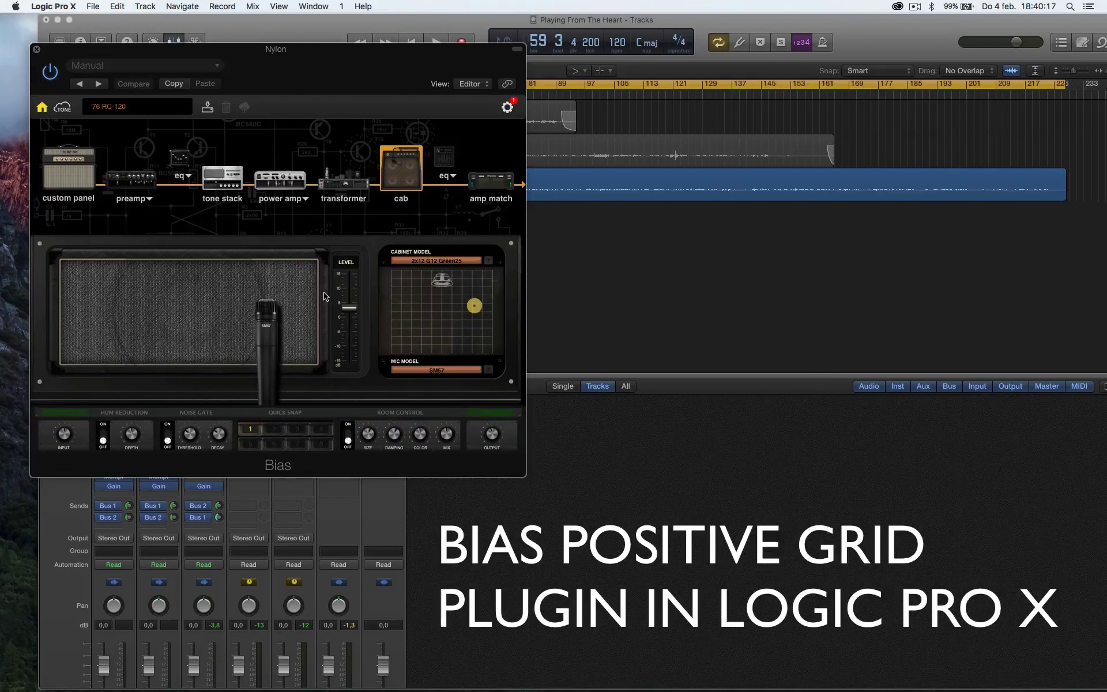
Step: Load the Equalizer into the EQ slot between the cab and the amp match
{"action": "left_click", "coordinate": [455, 180]}
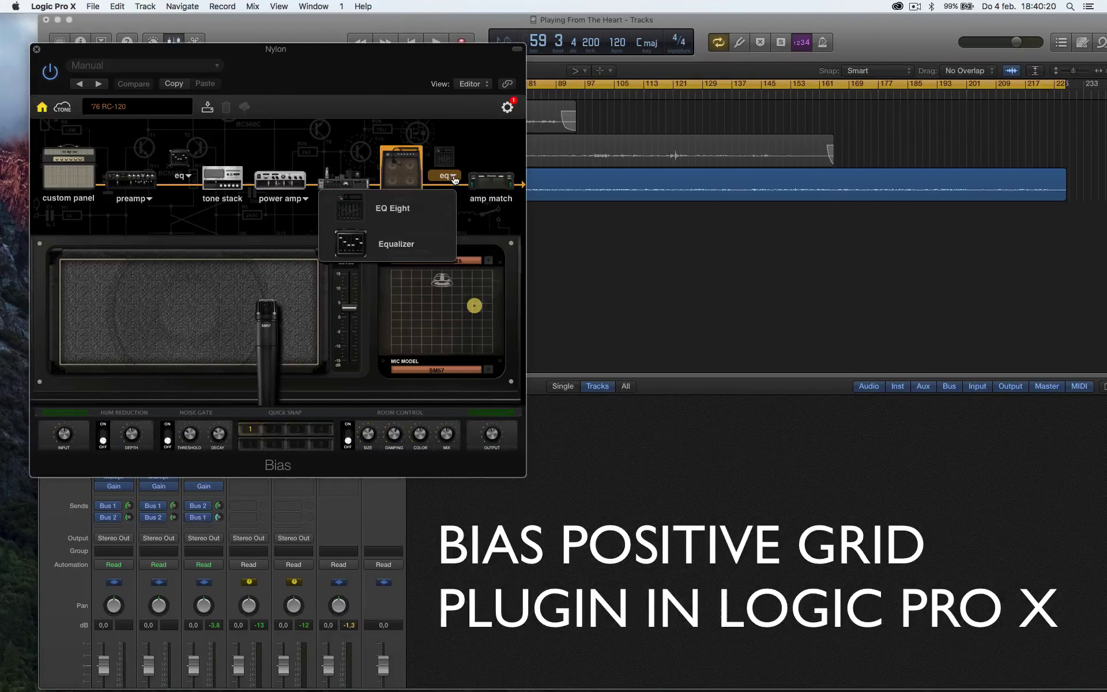
{"action": "left_click", "coordinate": [396, 244]}
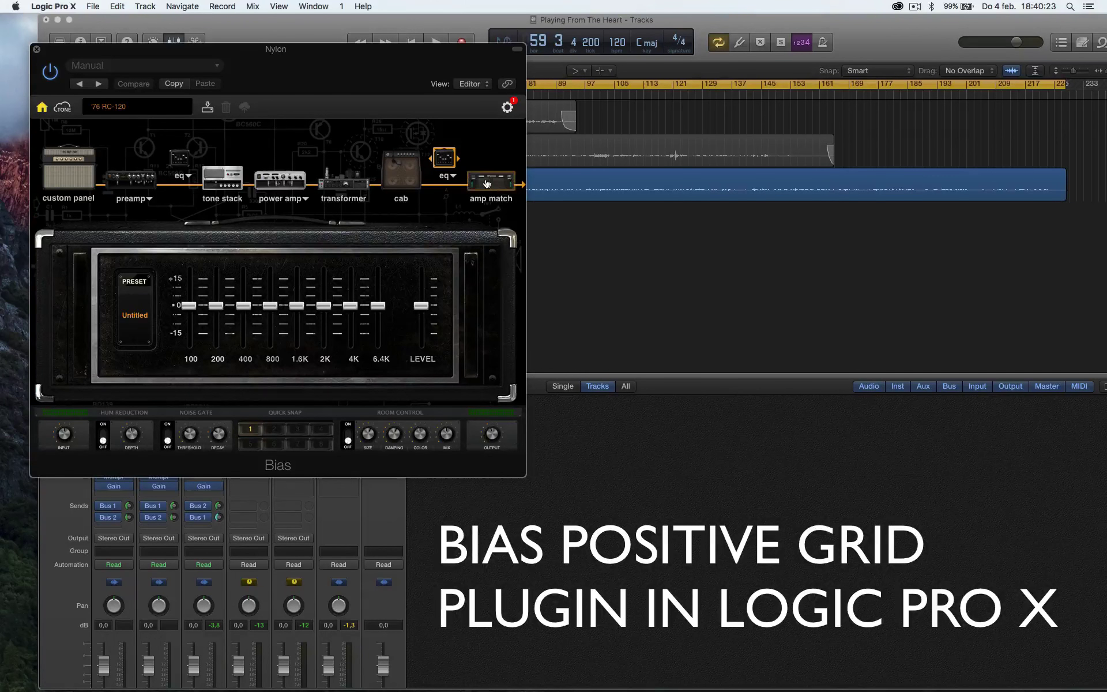
Step: Open the amp match section and sample the source amp for tone matching
{"action": "left_click", "coordinate": [487, 183]}
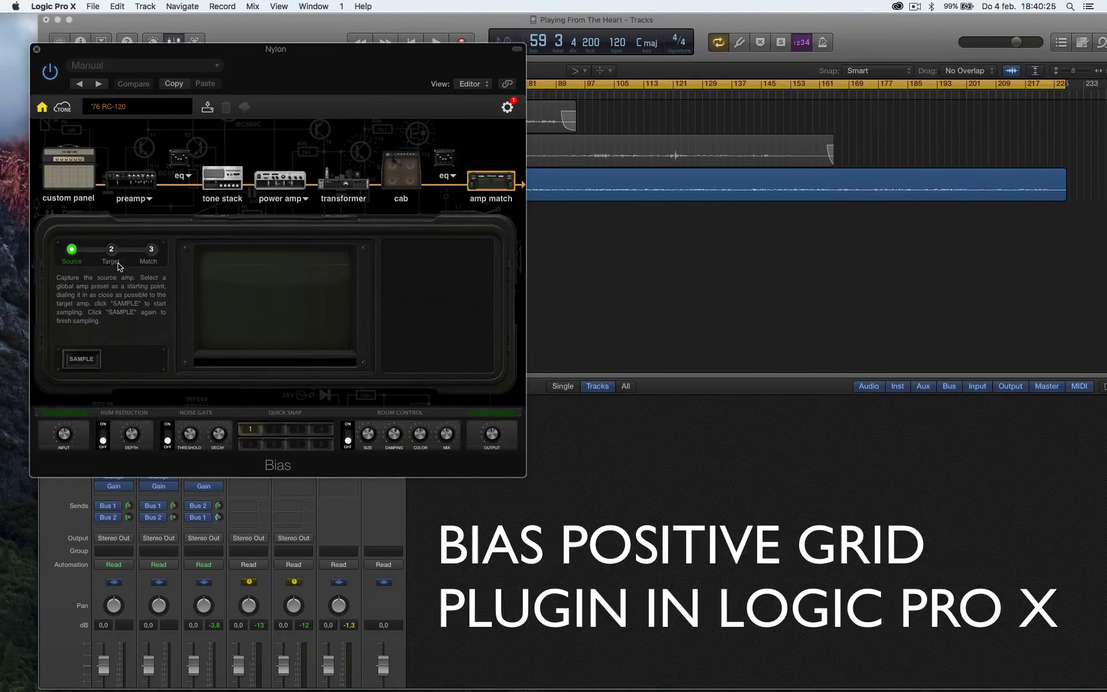
{"action": "left_click", "coordinate": [92, 359]}
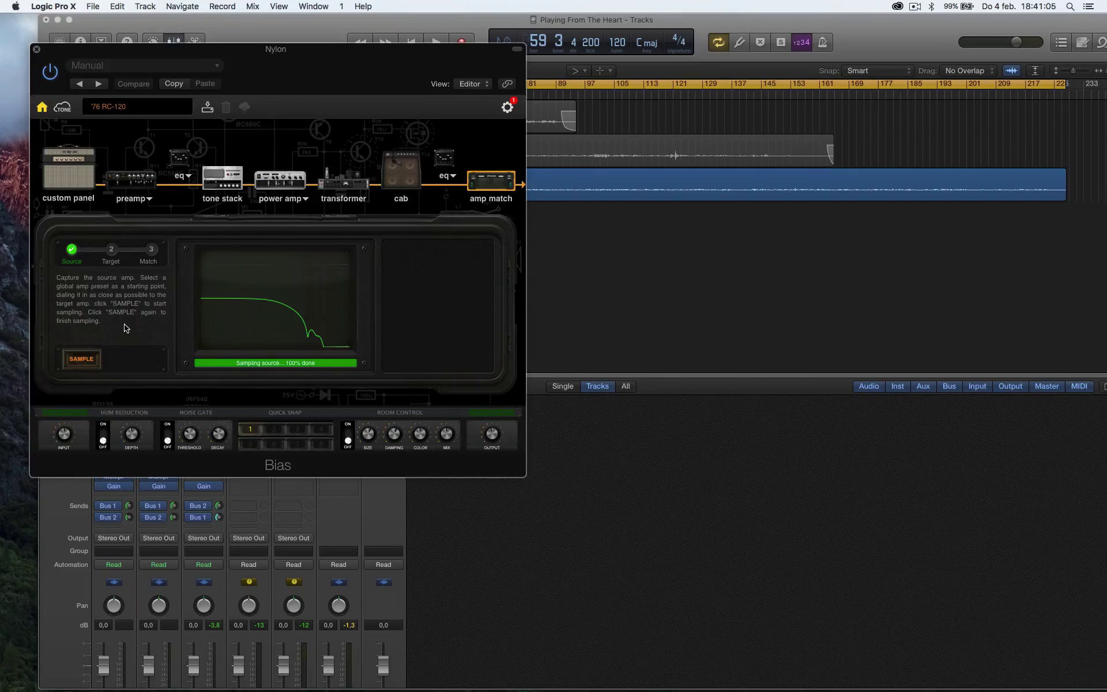
Step: Return to the cab section and close the Bias plugin window on the Nylon track
{"action": "left_click", "coordinate": [411, 177]}
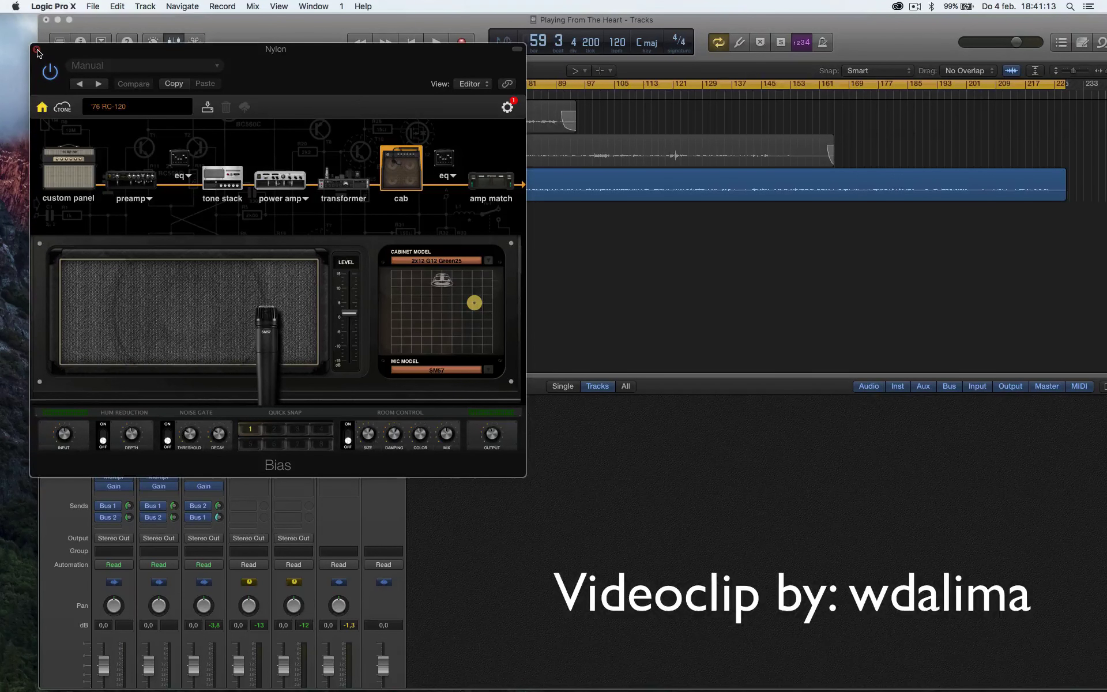
{"action": "left_click", "coordinate": [37, 52]}
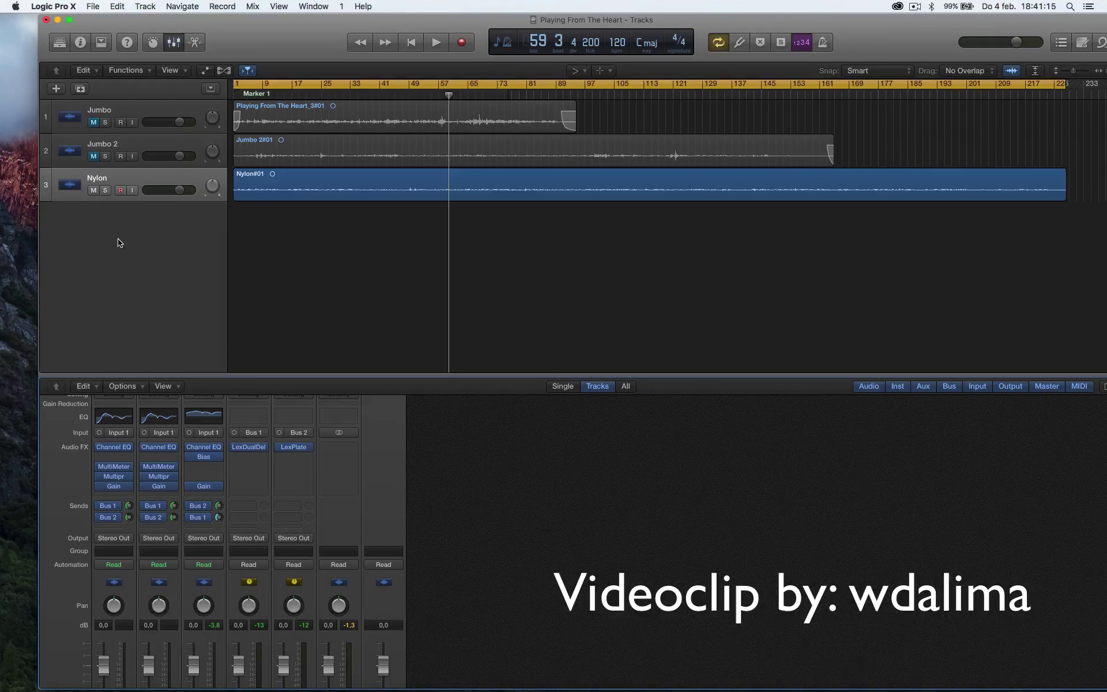